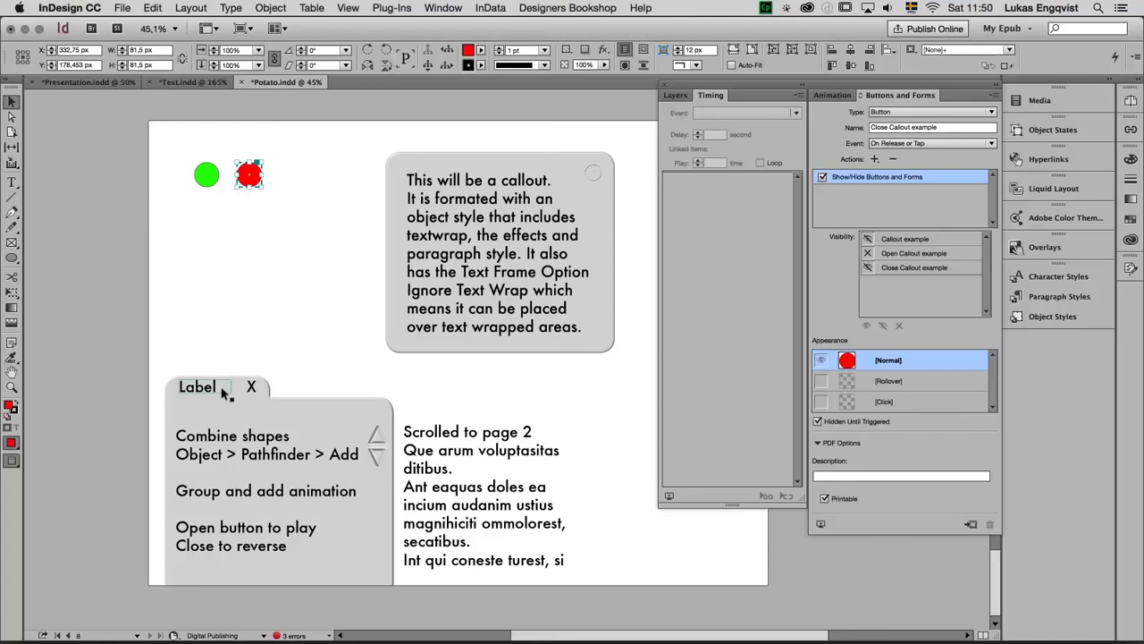
Draw a 237.5×156 px rectangle with a wider 464×315 px rectangle overlapping below it.
click(223, 393)
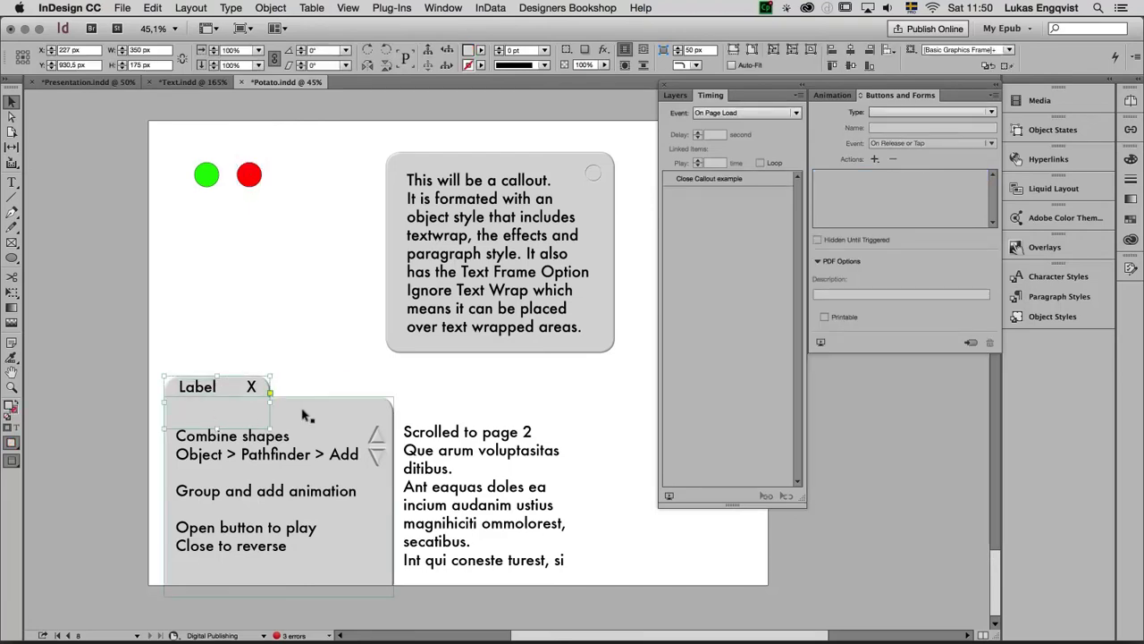
click(209, 280)
drag(12, 259, 51, 257)
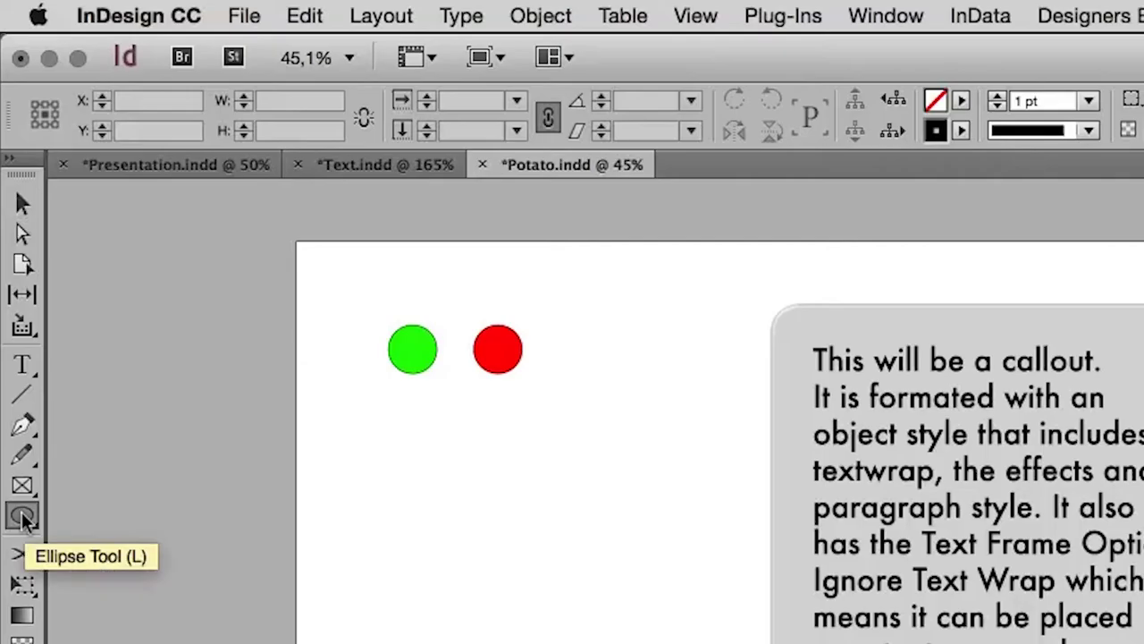
drag(378, 455, 522, 547)
drag(378, 501, 660, 641)
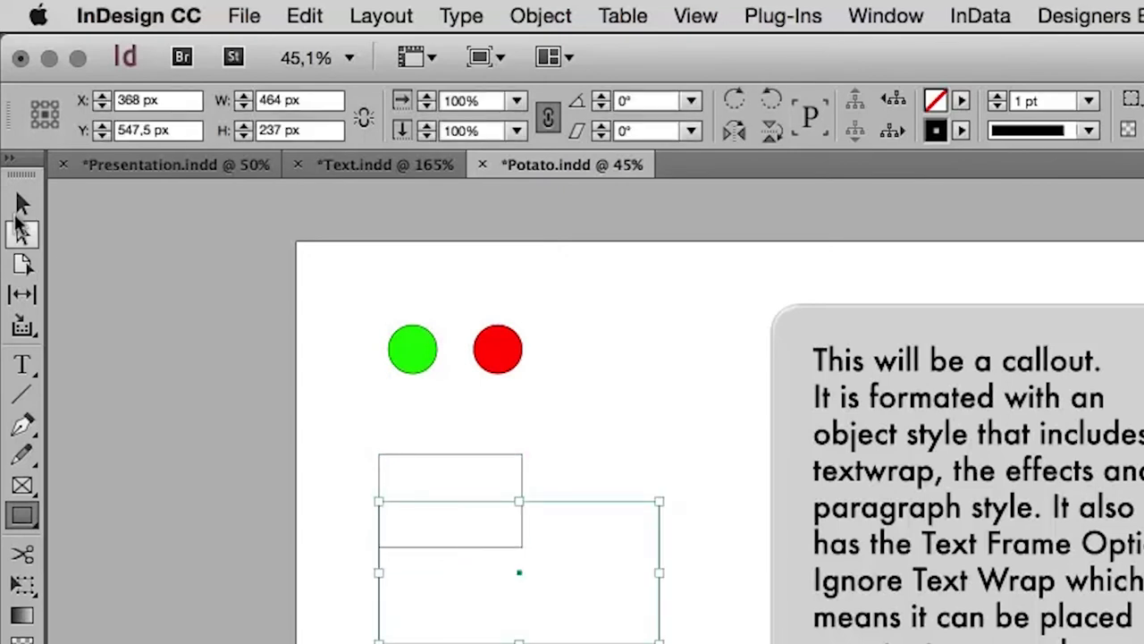
Select both new rectangles together.
click(23, 204)
drag(313, 474, 463, 536)
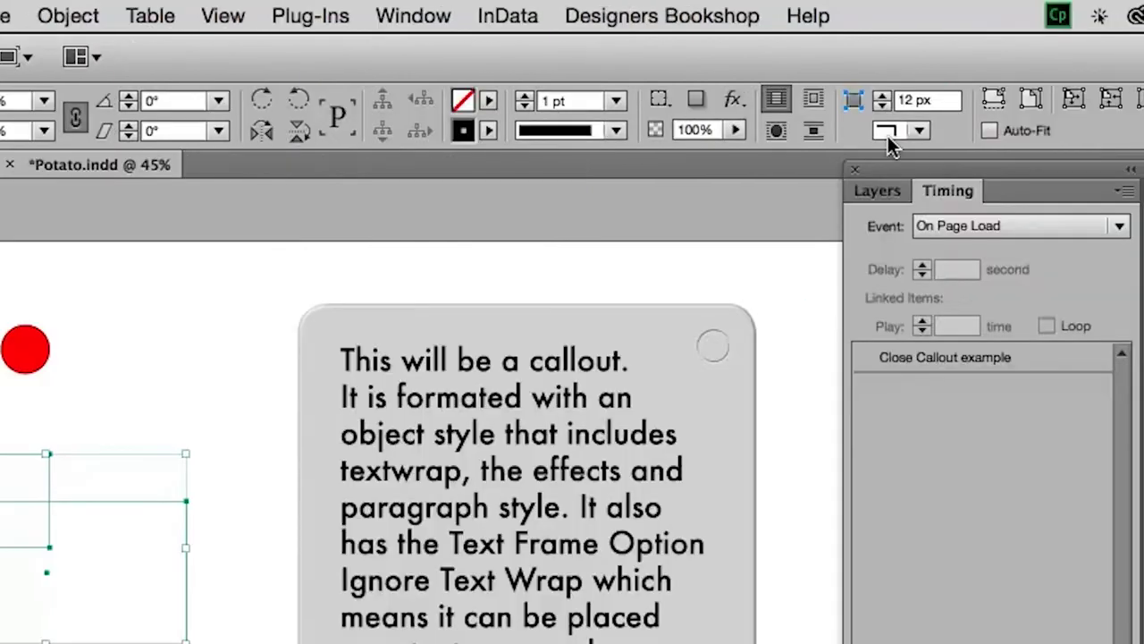
click(919, 130)
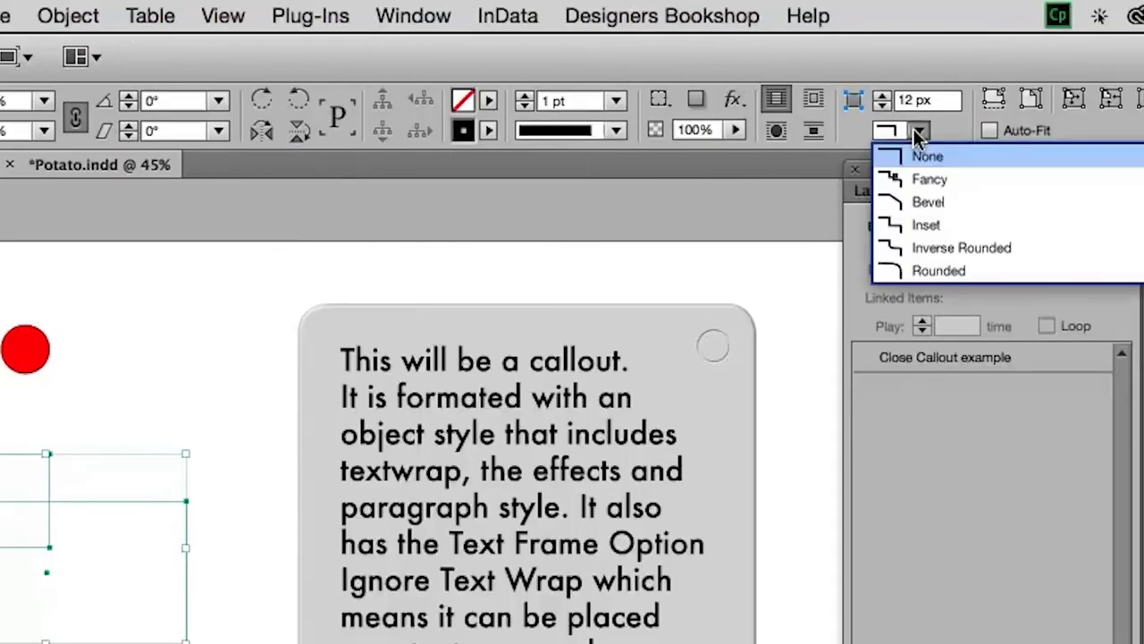
Set both rectangles' corners to Rounded with a 50 px radius and group them.
click(920, 270)
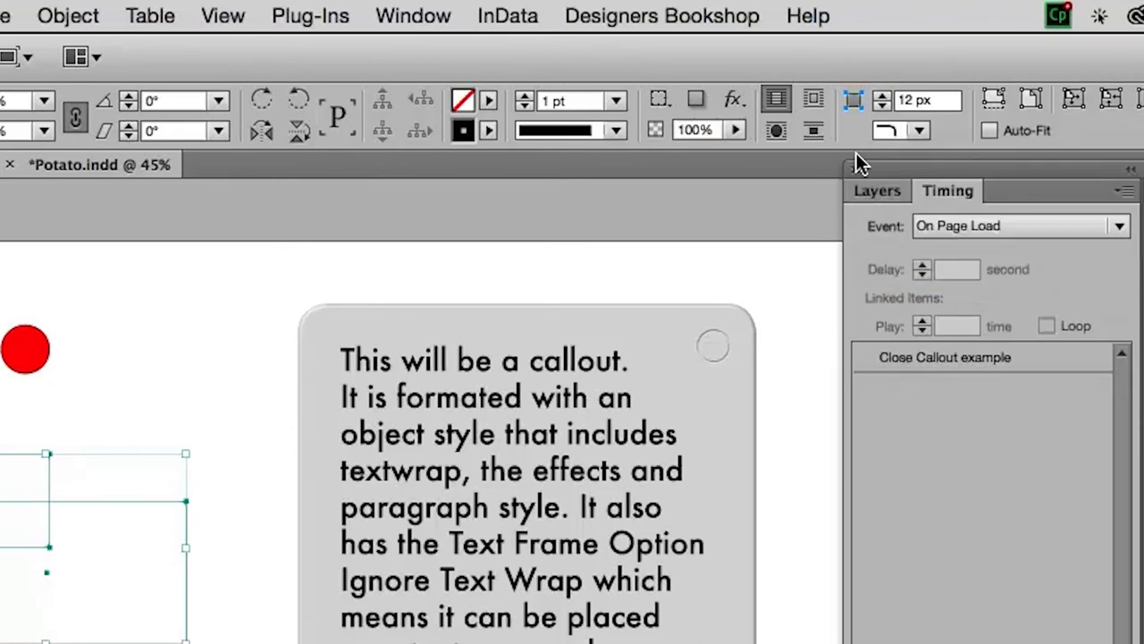
click(941, 100)
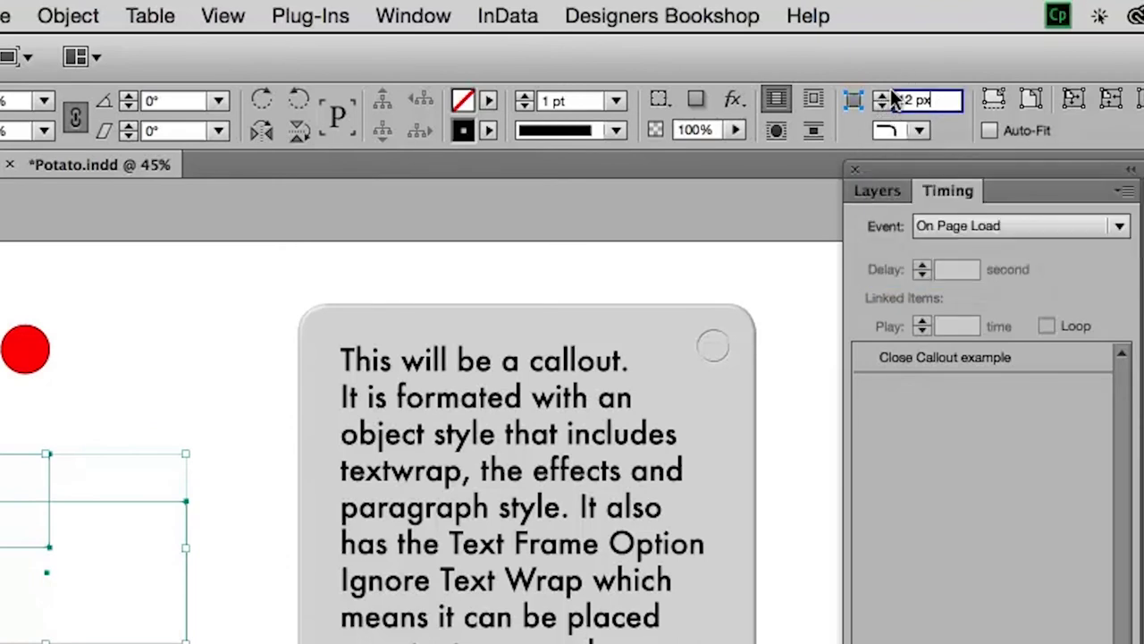
text(50)
key(Return)
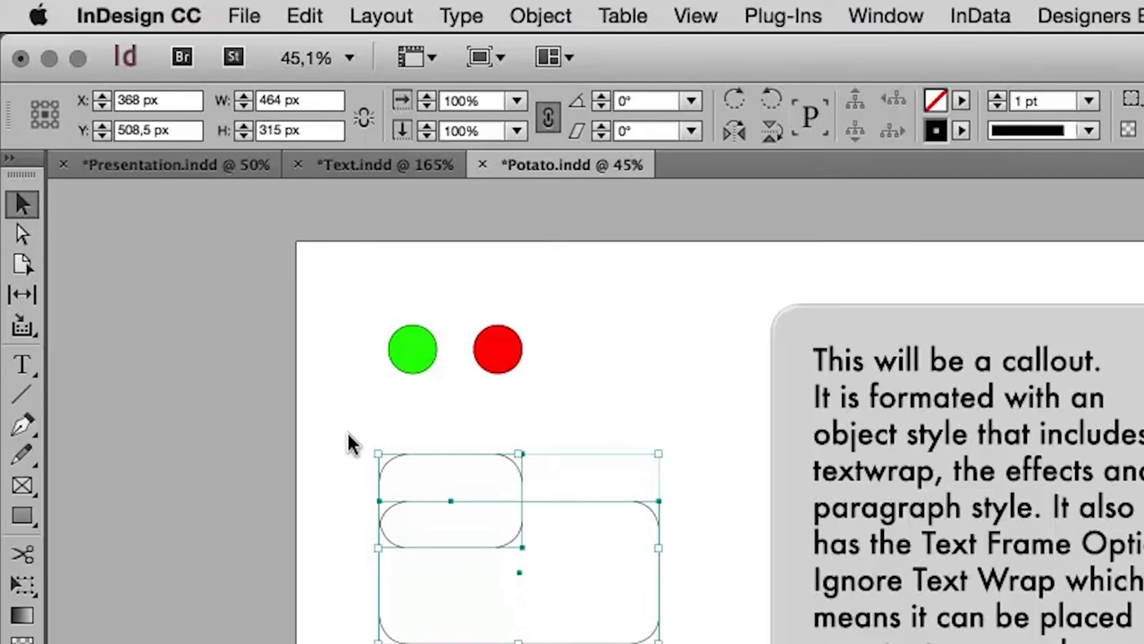
key(super+g)
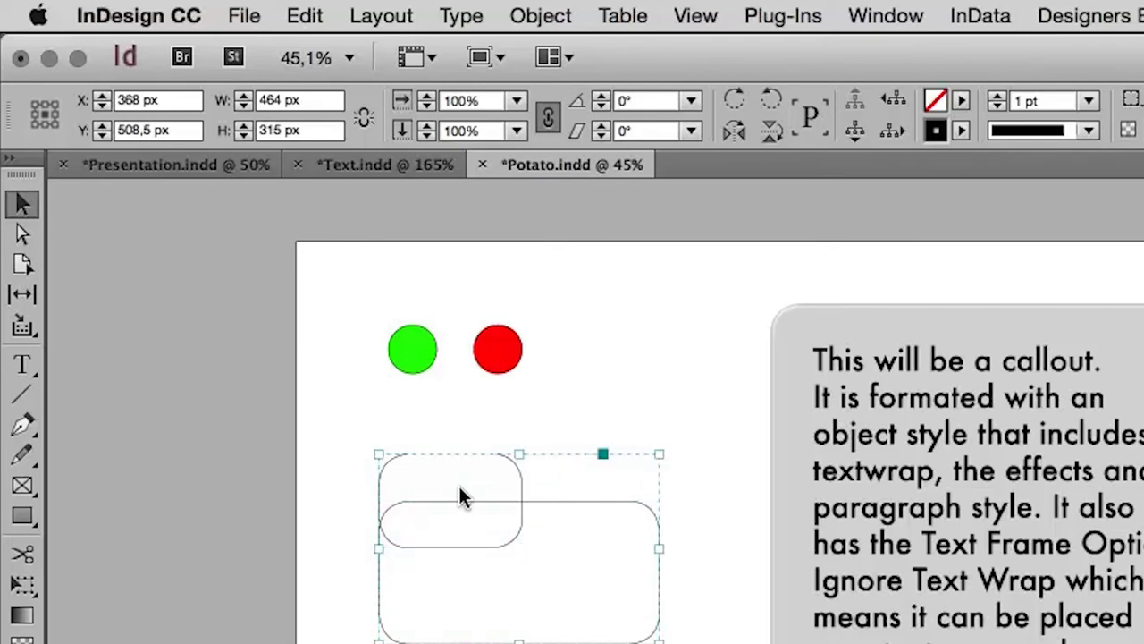
Stretch the top rounded frame down to 201 px tall, then reselect the whole group.
click(463, 469)
double_click(465, 543)
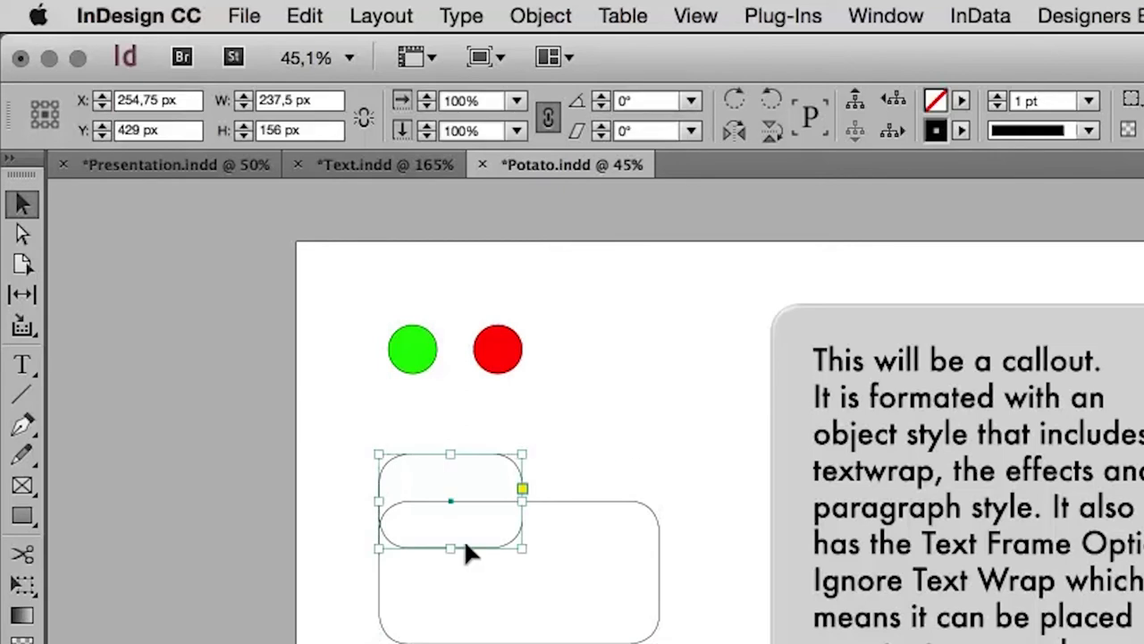
drag(449, 549, 449, 575)
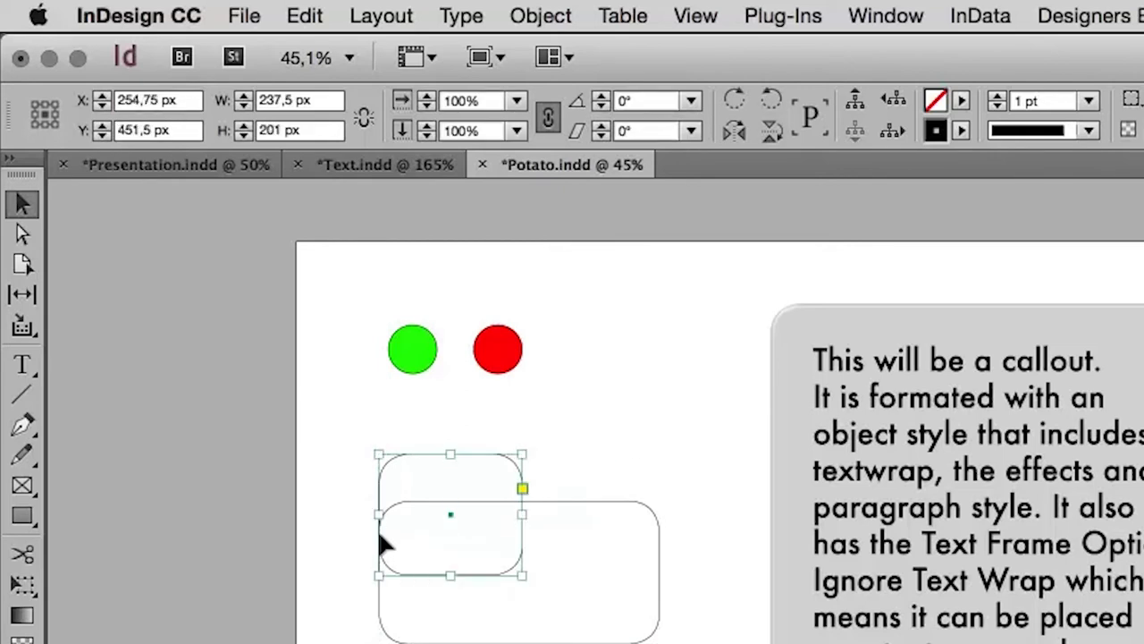
click(336, 547)
drag(344, 485, 499, 588)
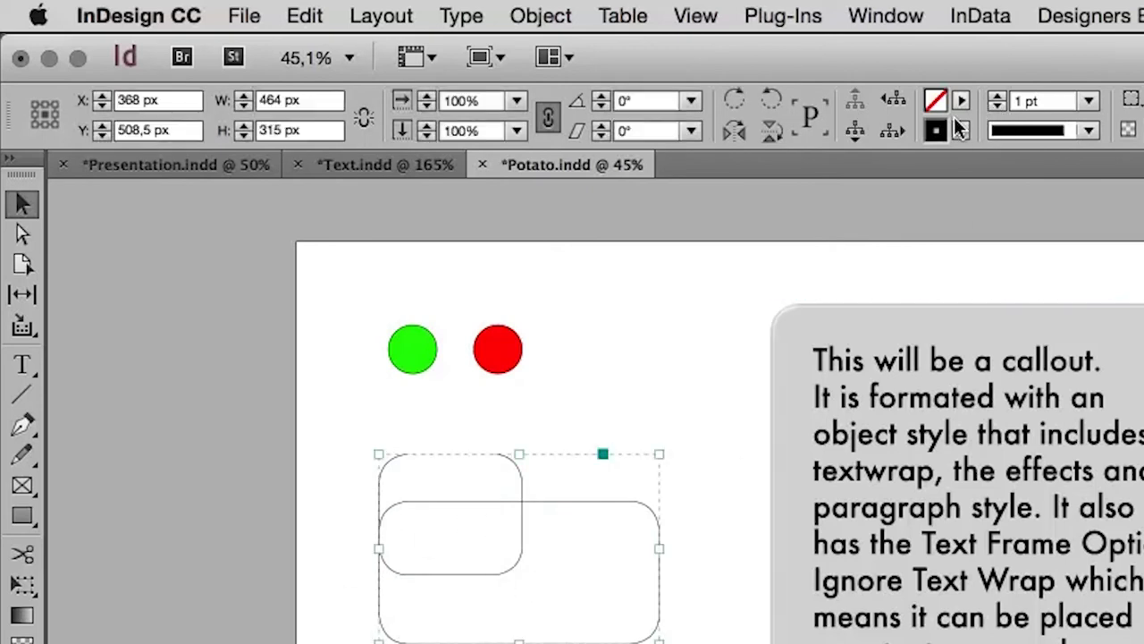
Set the tab shape's stroke to [None] and its fill to Black at 12% tint.
click(960, 129)
click(701, 193)
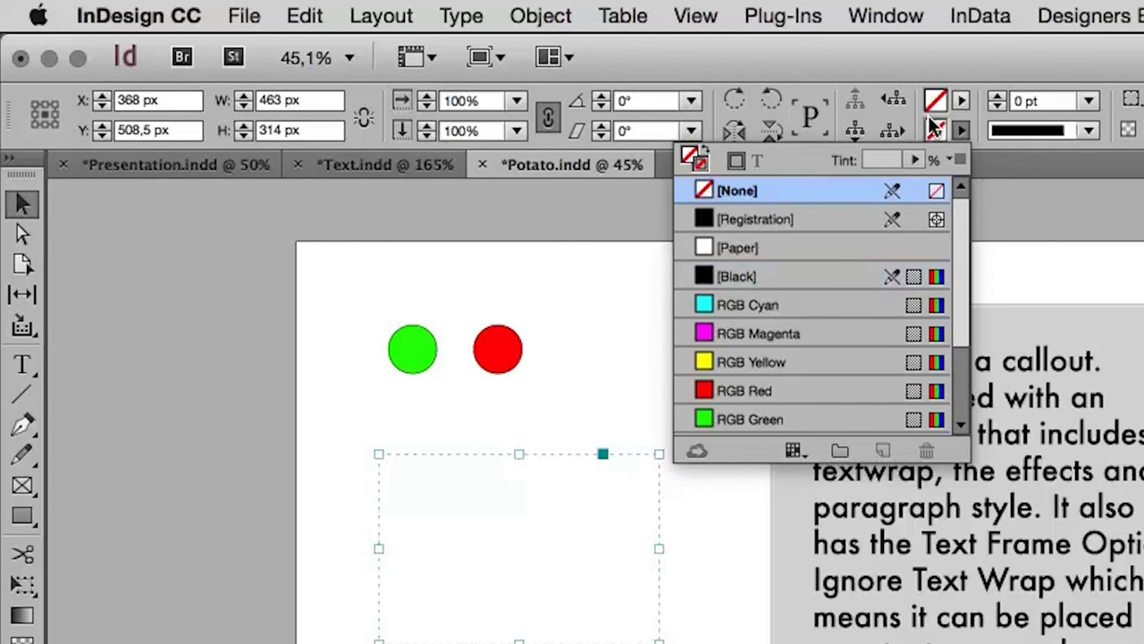
click(960, 100)
click(752, 245)
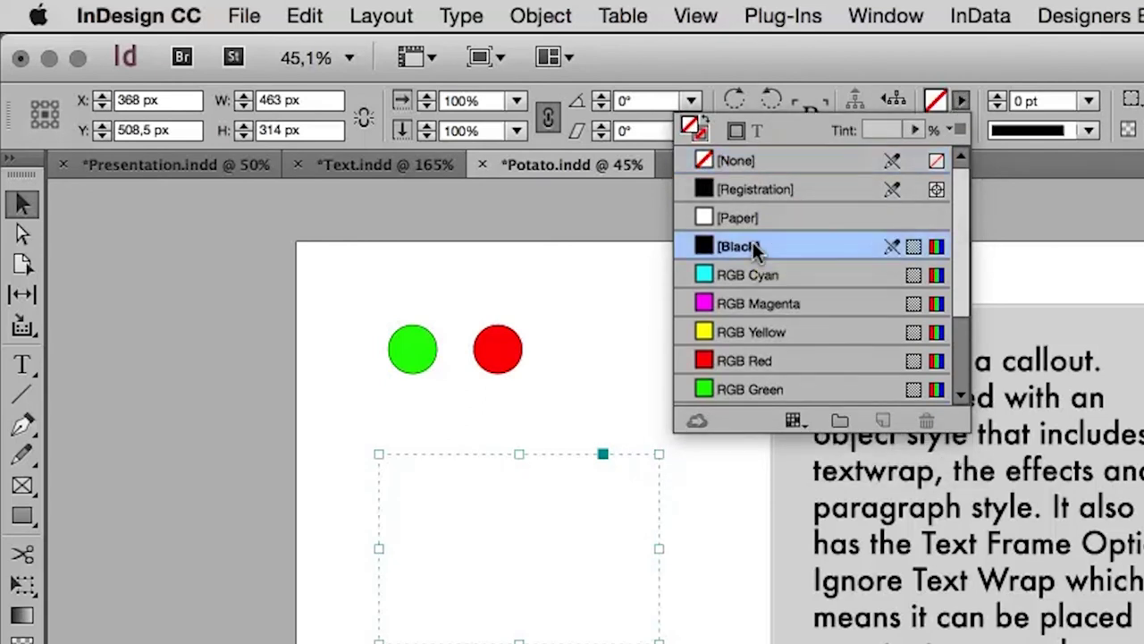
click(916, 130)
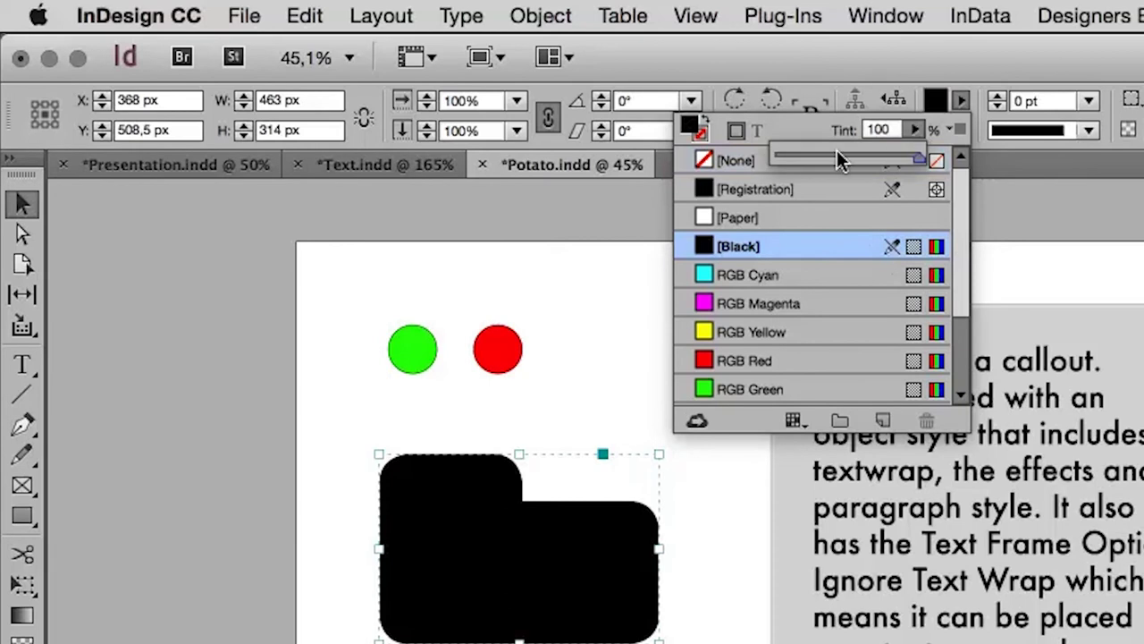
click(794, 153)
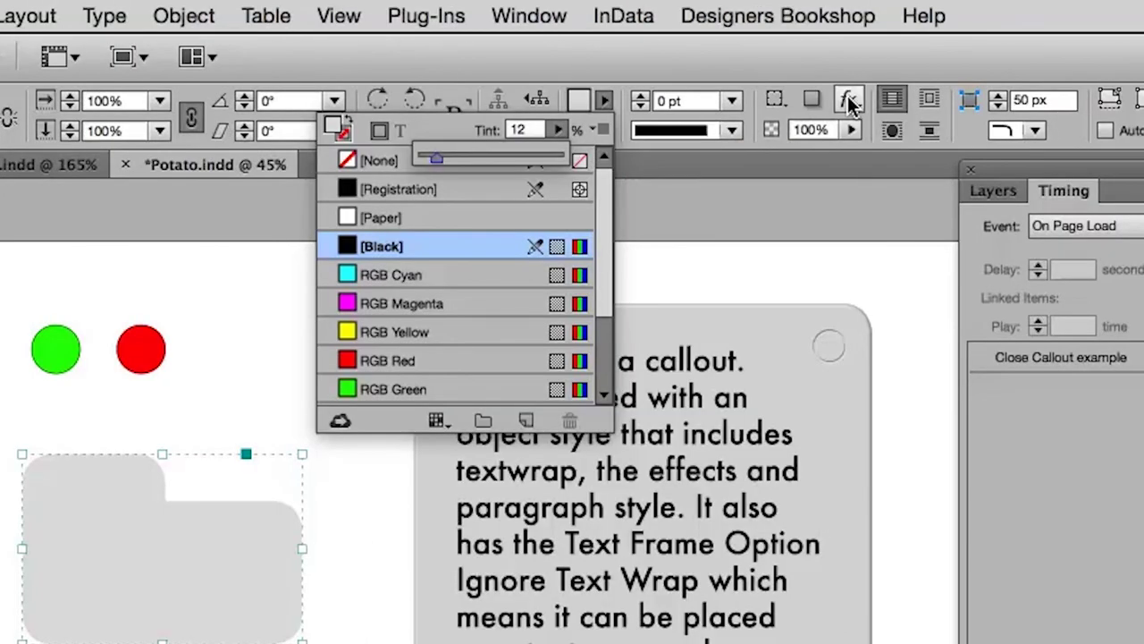
Add a 7 px Inner Bevel and Emboss effect with angle 125° and altitude 67°.
click(1143, 99)
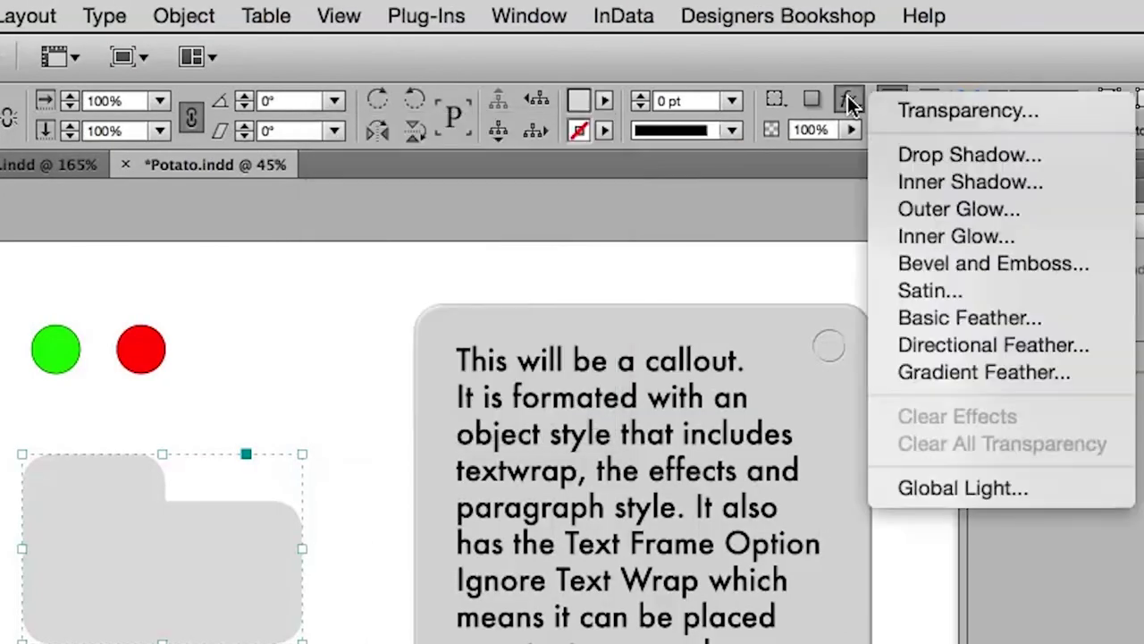
click(928, 263)
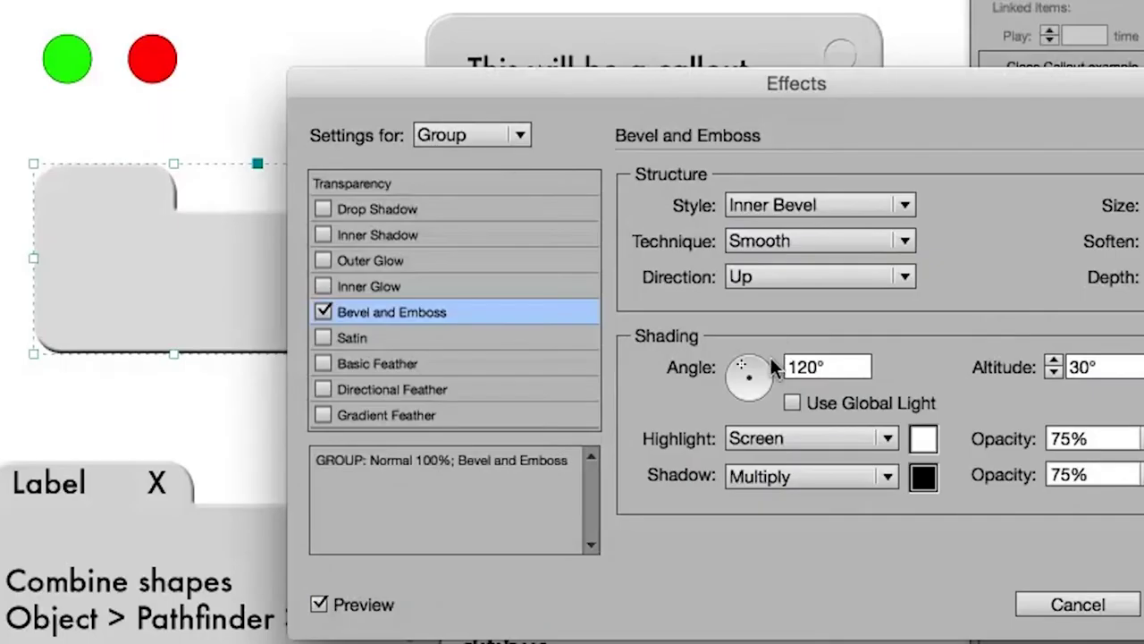
drag(751, 376, 748, 373)
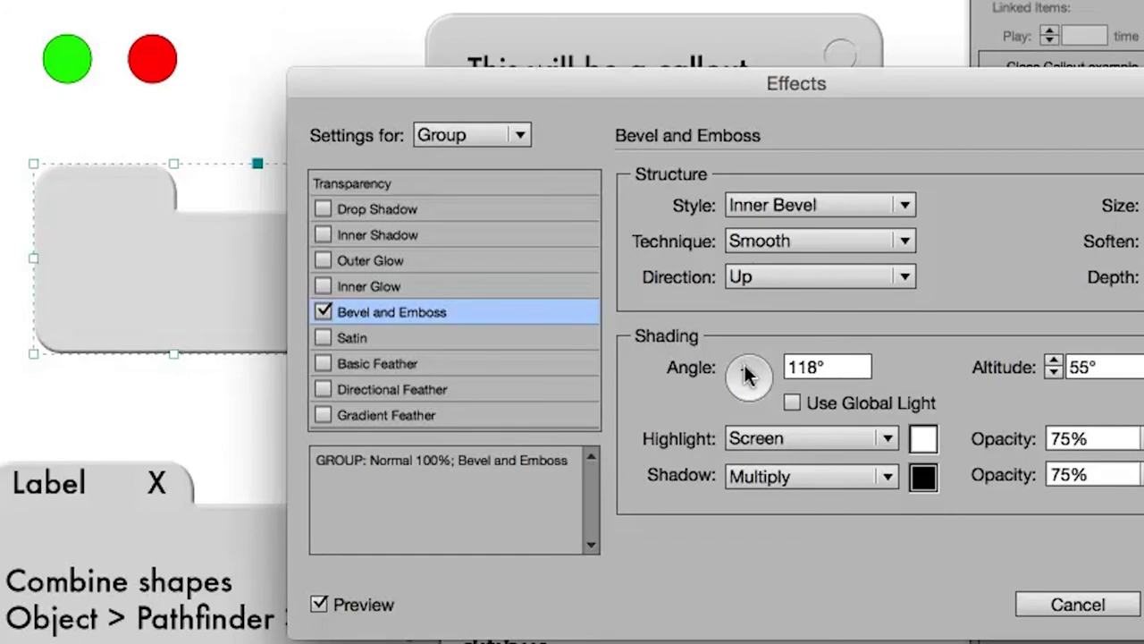
drag(747, 373, 746, 376)
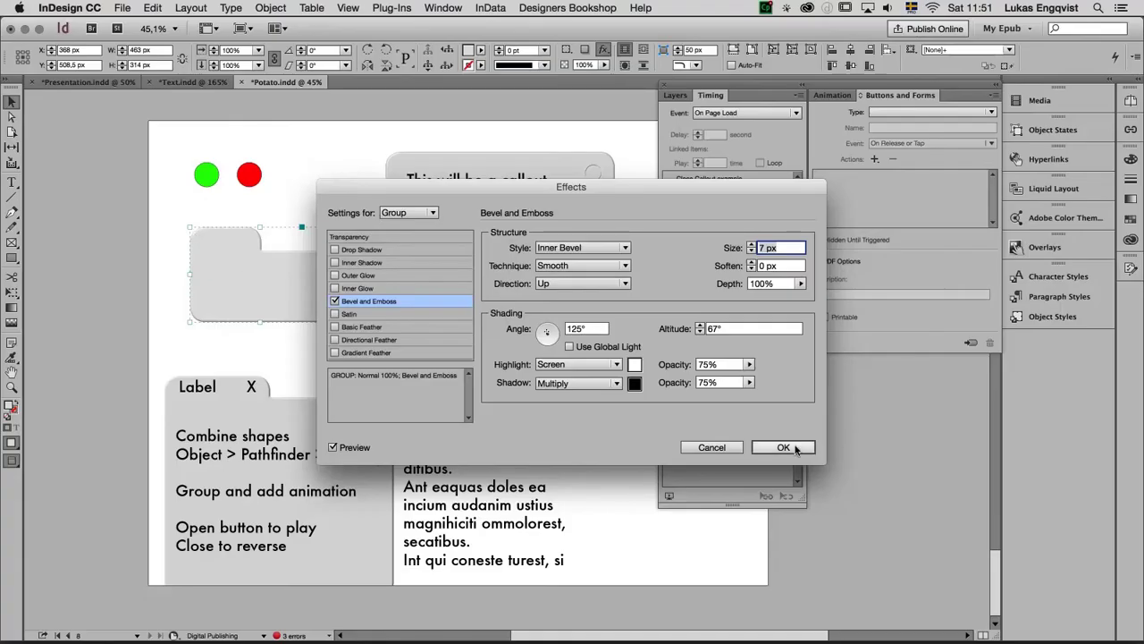
click(783, 447)
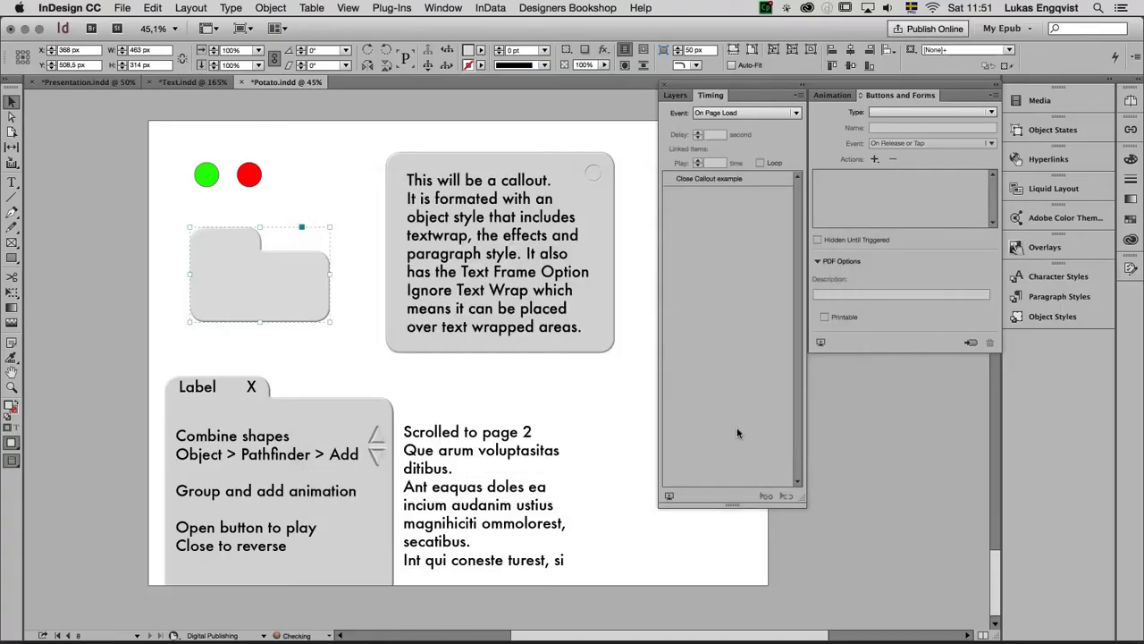
Make the lower rectangle taller and wider and set its corner shape to None.
click(173, 287)
click(250, 300)
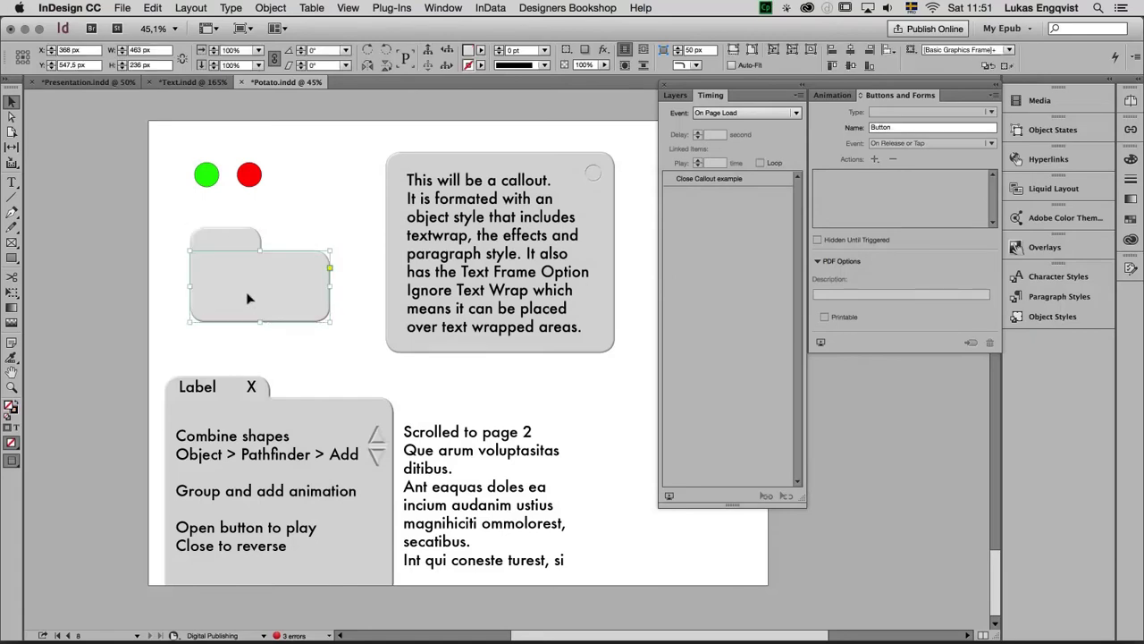
mouse_move(261, 323)
mouse_down()
mouse_move(295, 339)
mouse_move(258, 447)
mouse_move(263, 329)
mouse_up()
drag(331, 290, 356, 292)
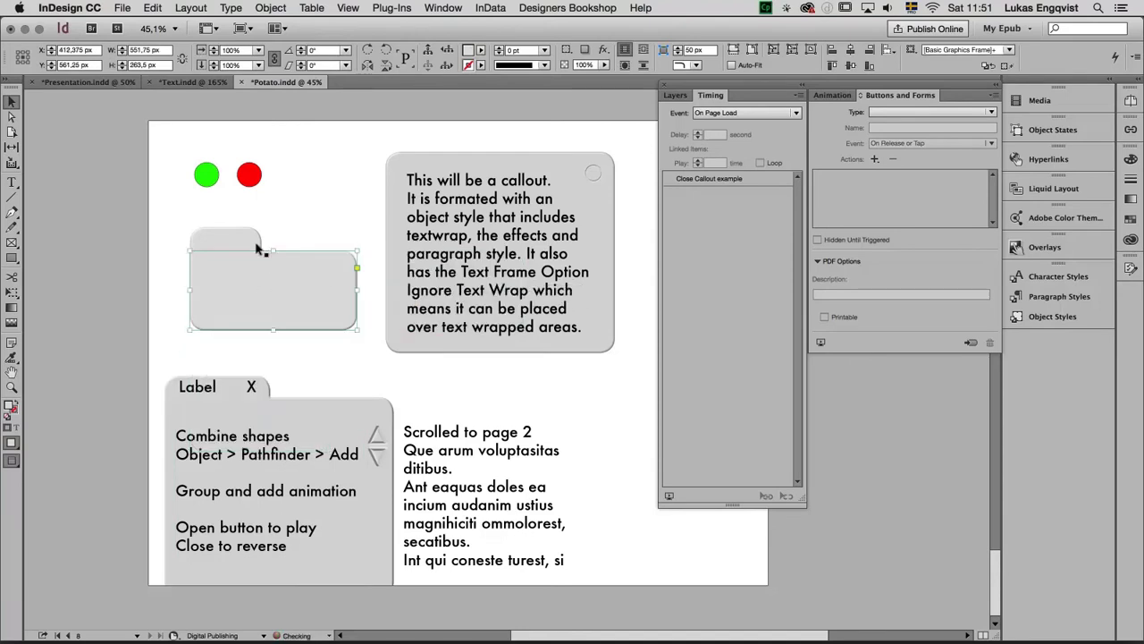
click(698, 66)
click(696, 80)
click(307, 299)
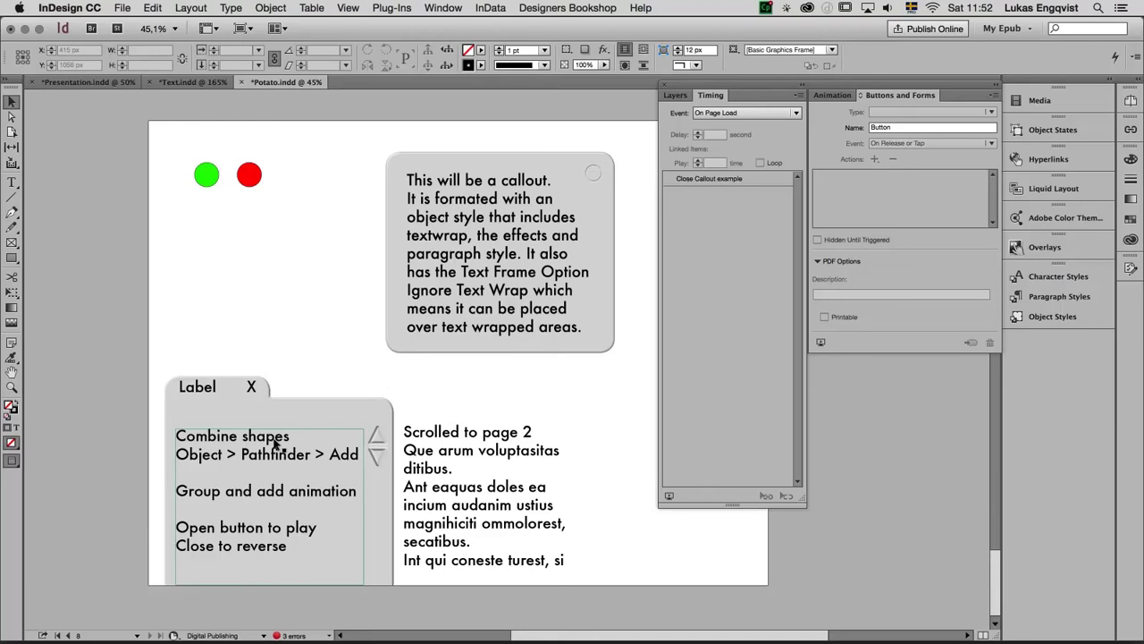
click(219, 405)
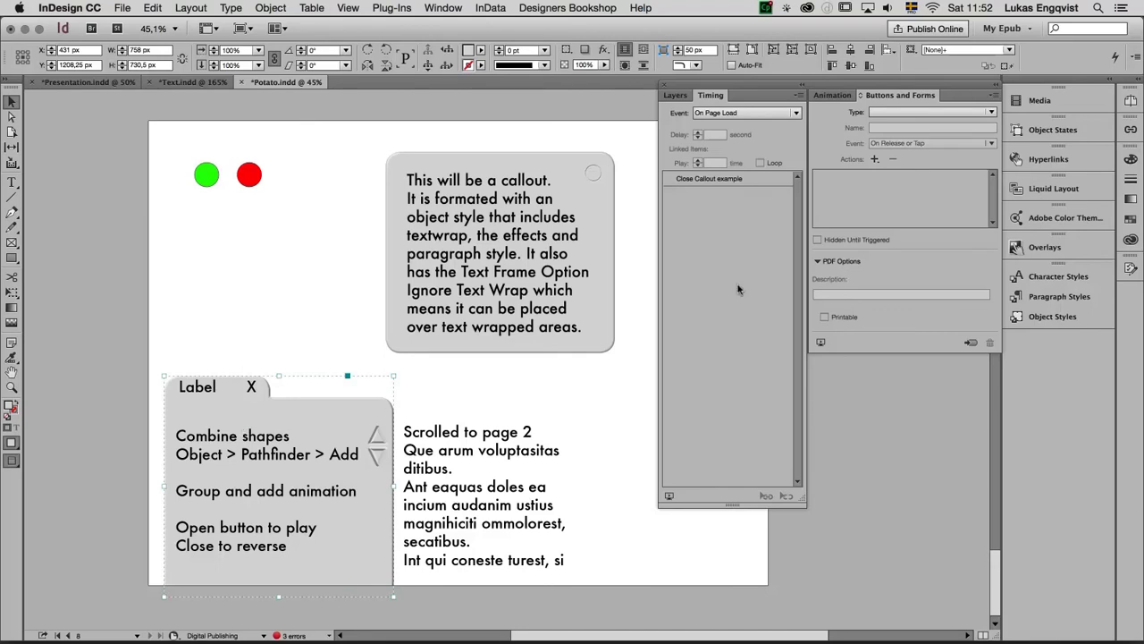
Apply the Fly in from Bottom animation preset, name it 'Tab 1', and show its proxy.
click(835, 97)
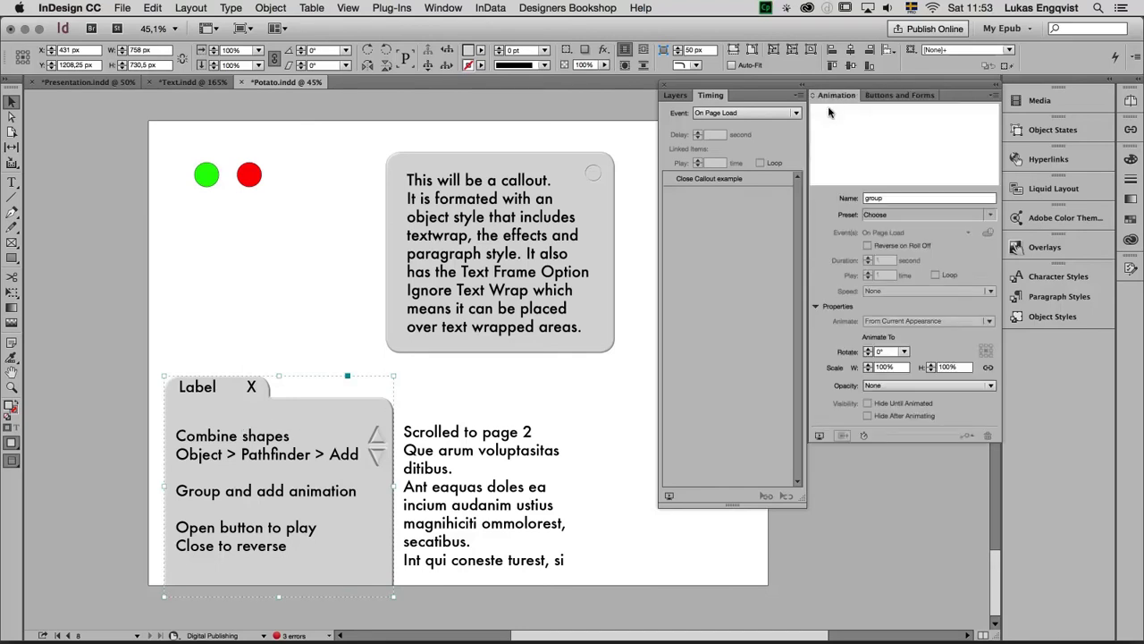
click(965, 215)
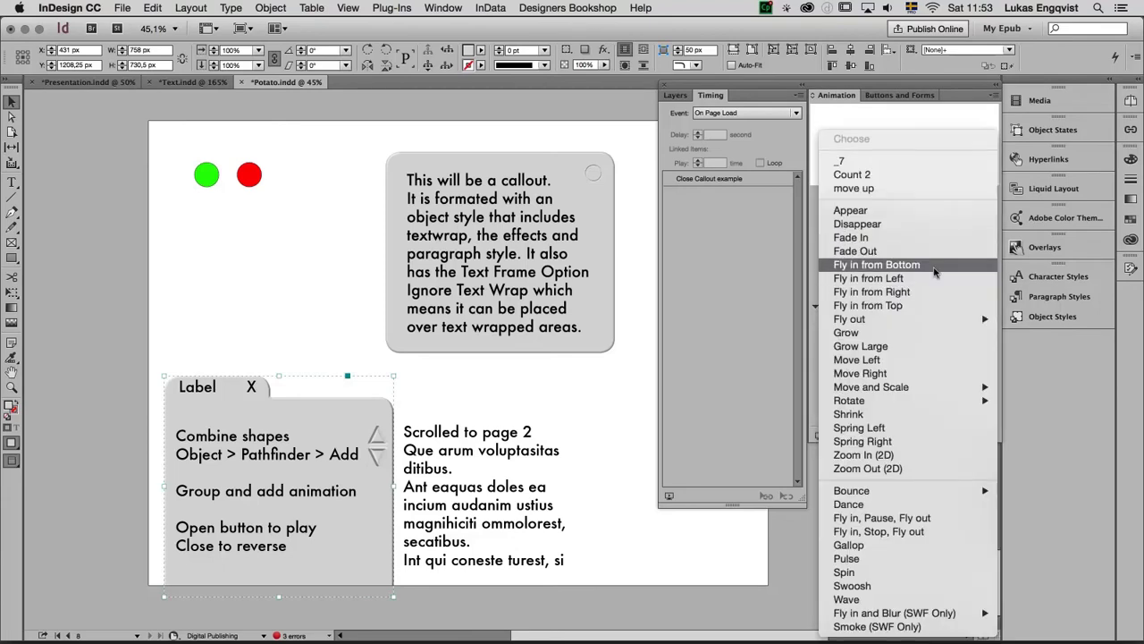
click(934, 266)
text(Tab 1)
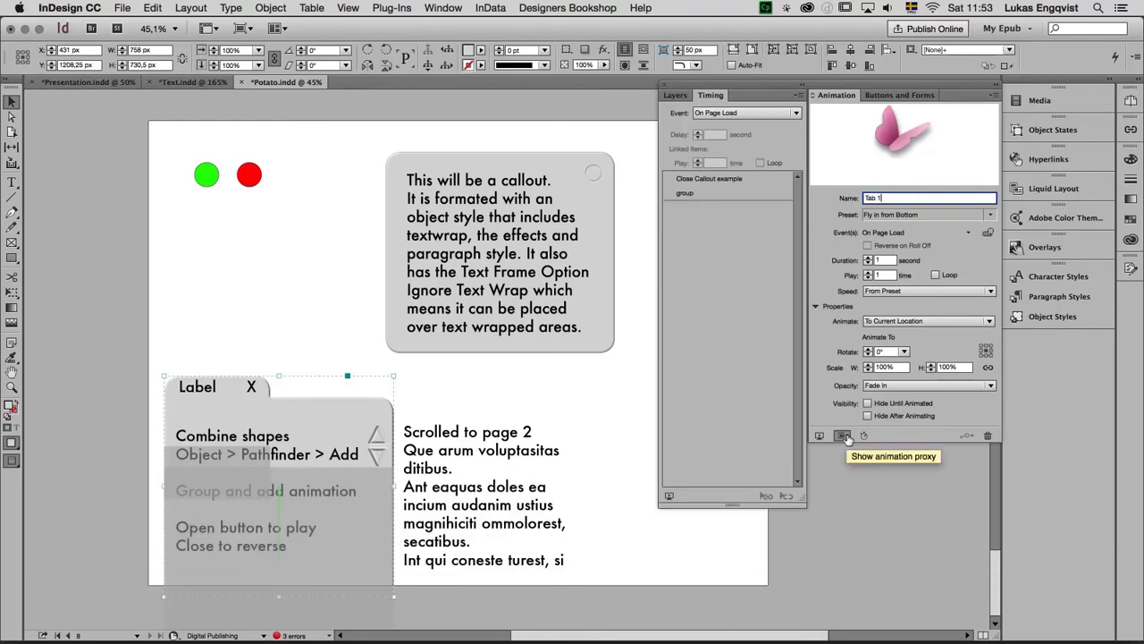
click(846, 436)
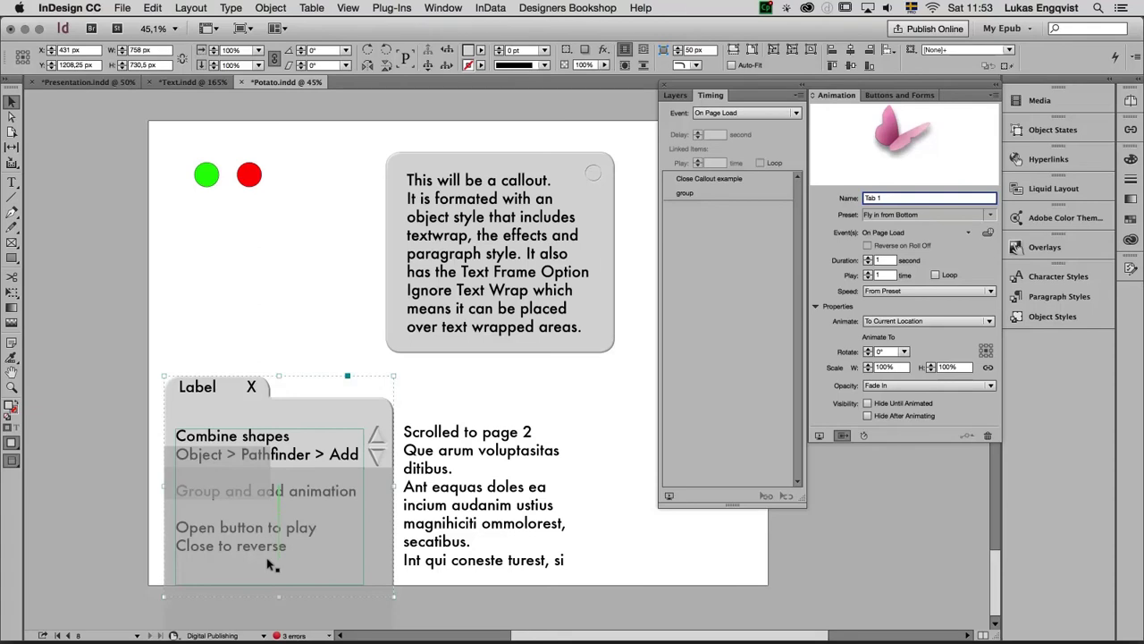
click(237, 517)
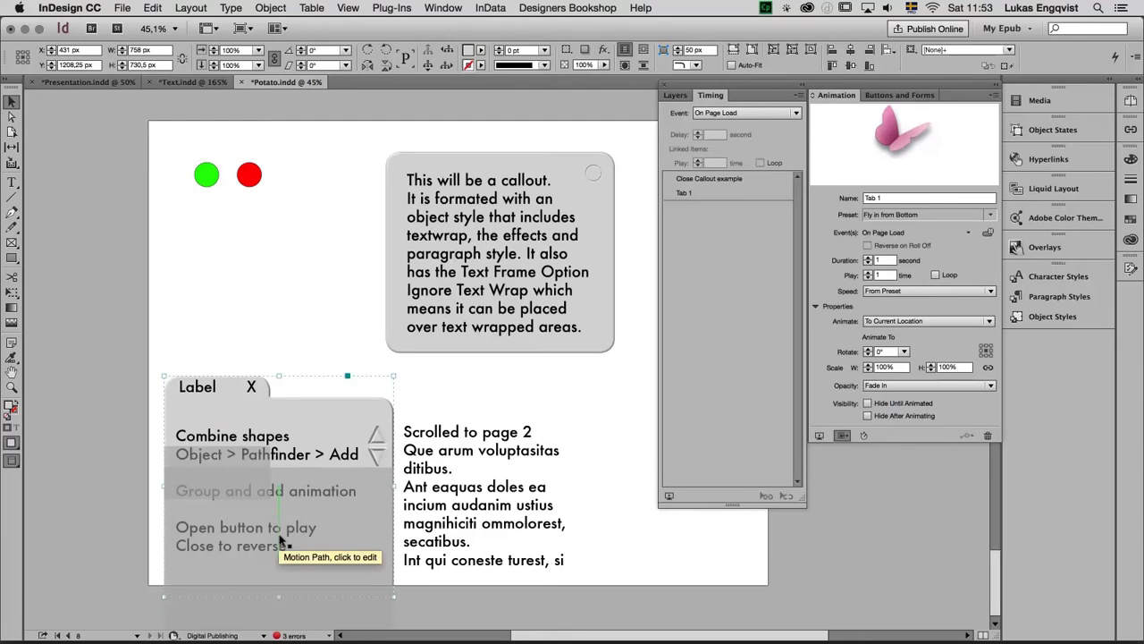
click(280, 540)
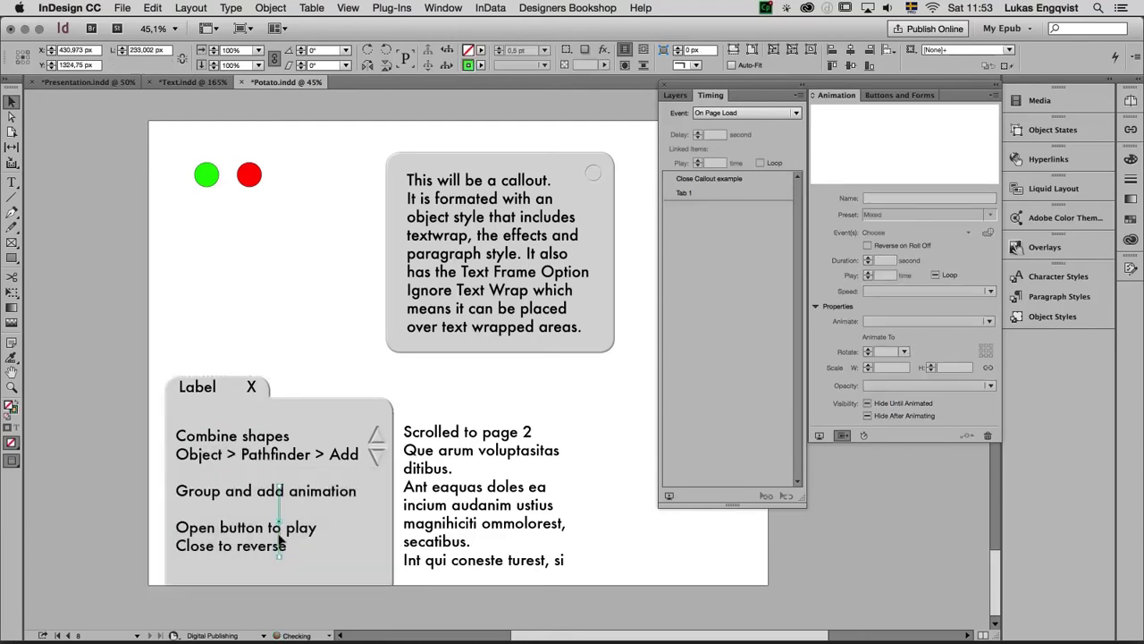
Select the Tab 1 group to show its Fly in from Bottom settings, then fit the page.
key(z)
drag(123, 391, 428, 608)
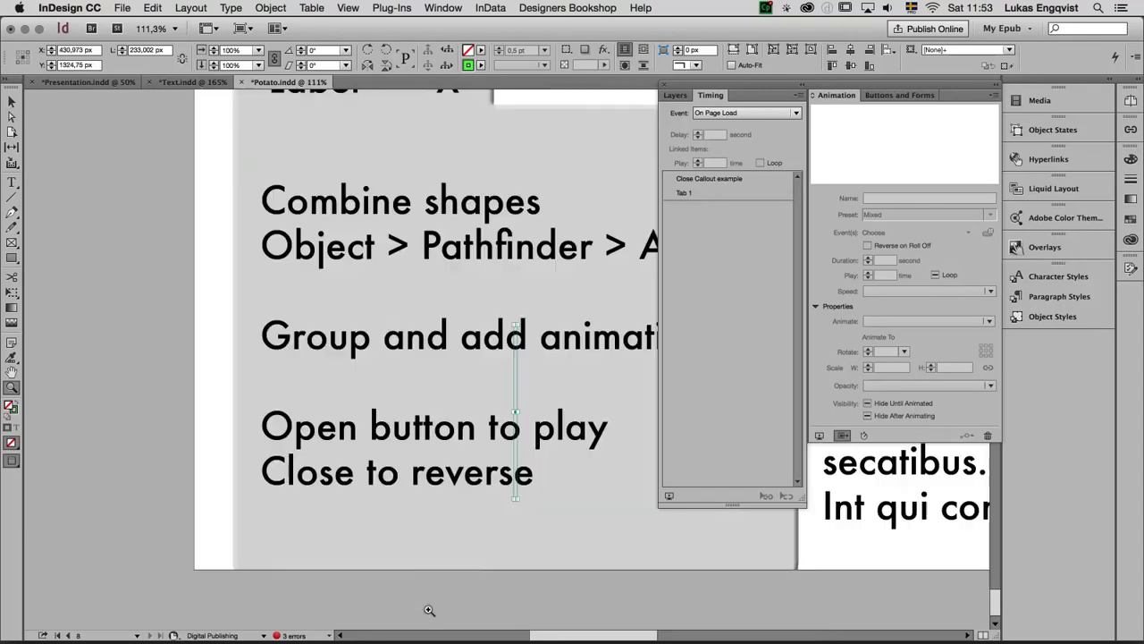
key(v)
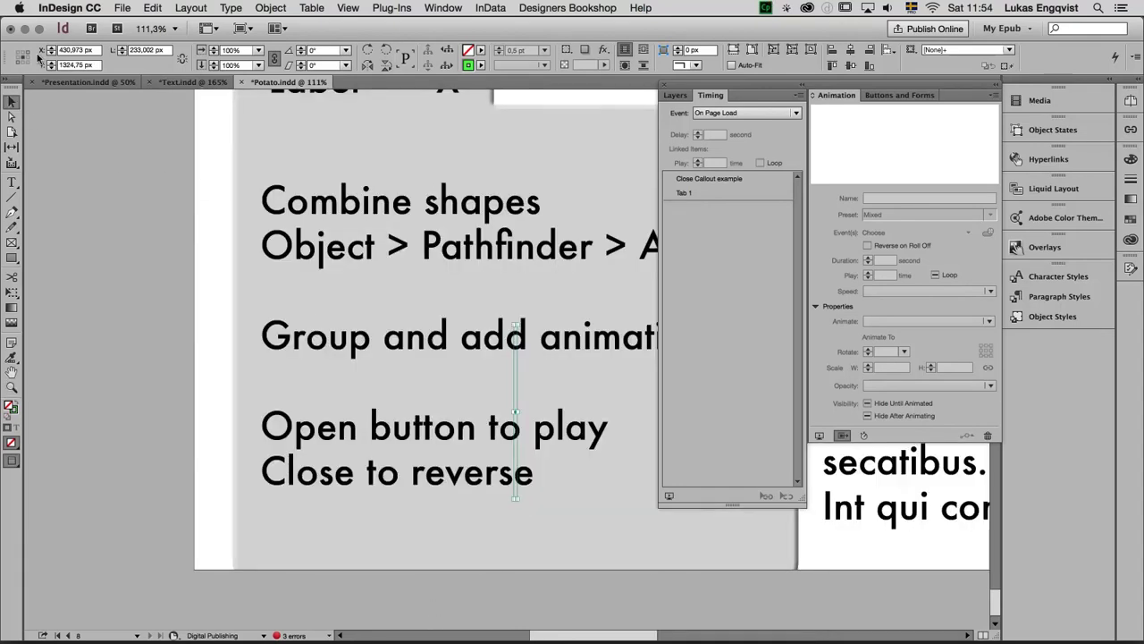
click(29, 53)
click(404, 136)
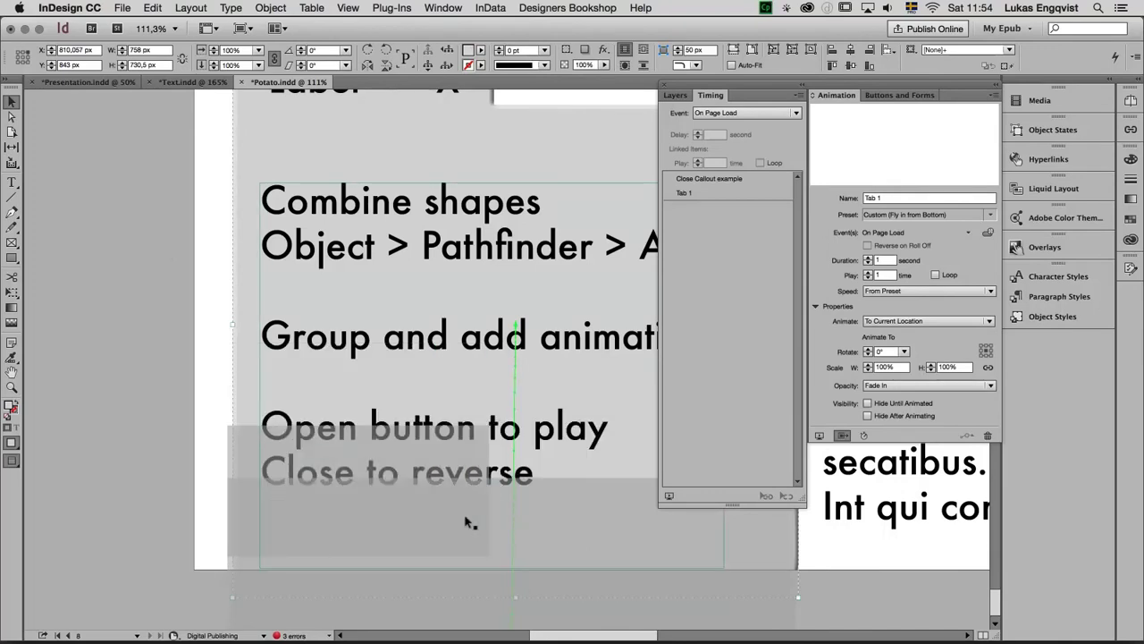
key(super+0)
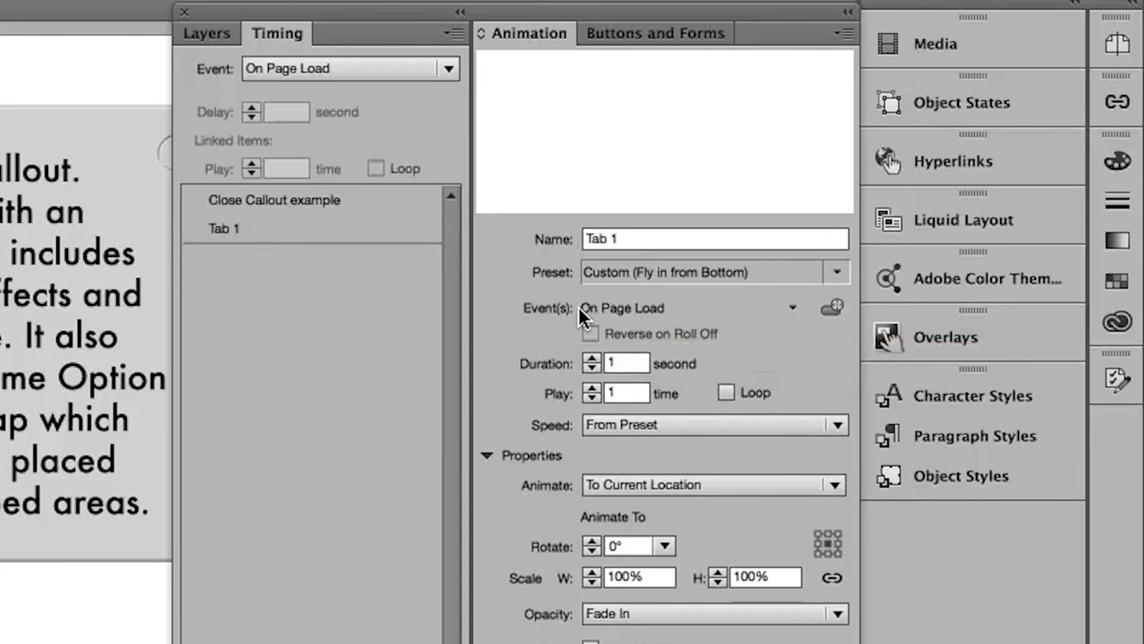
Uncheck On Page Load for Tab 1 and set its Opacity to None.
click(792, 307)
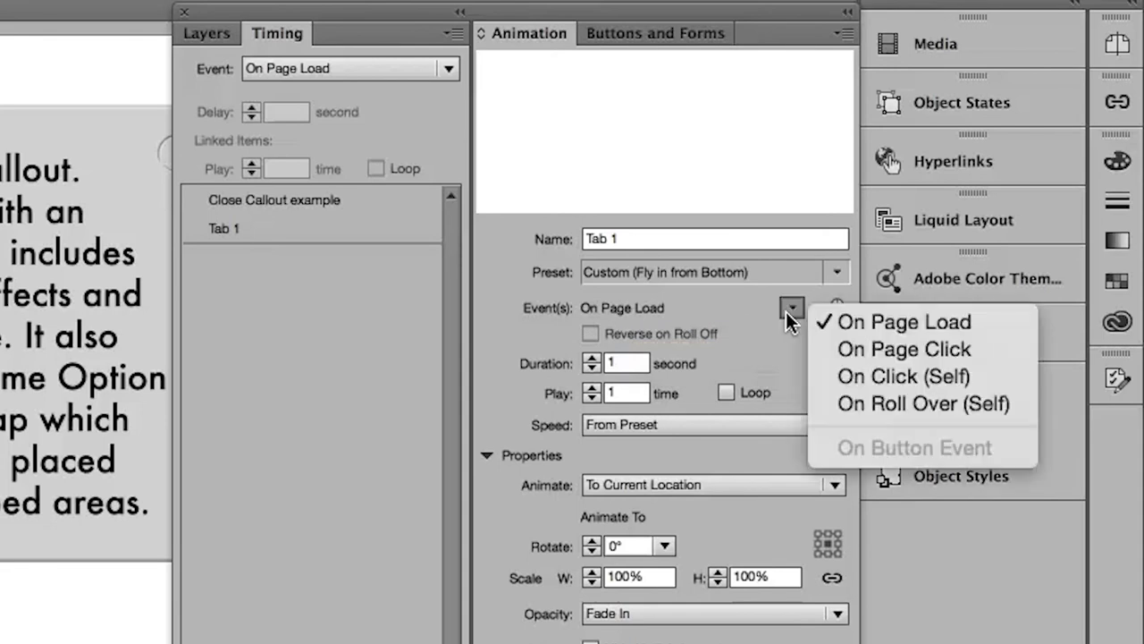
click(855, 320)
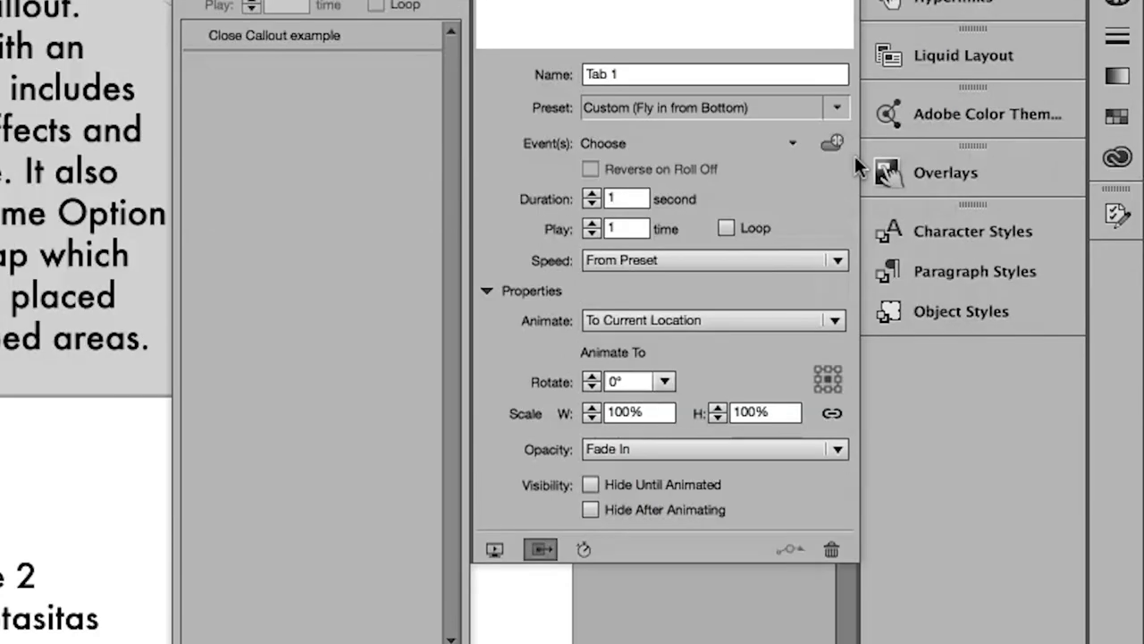
click(678, 449)
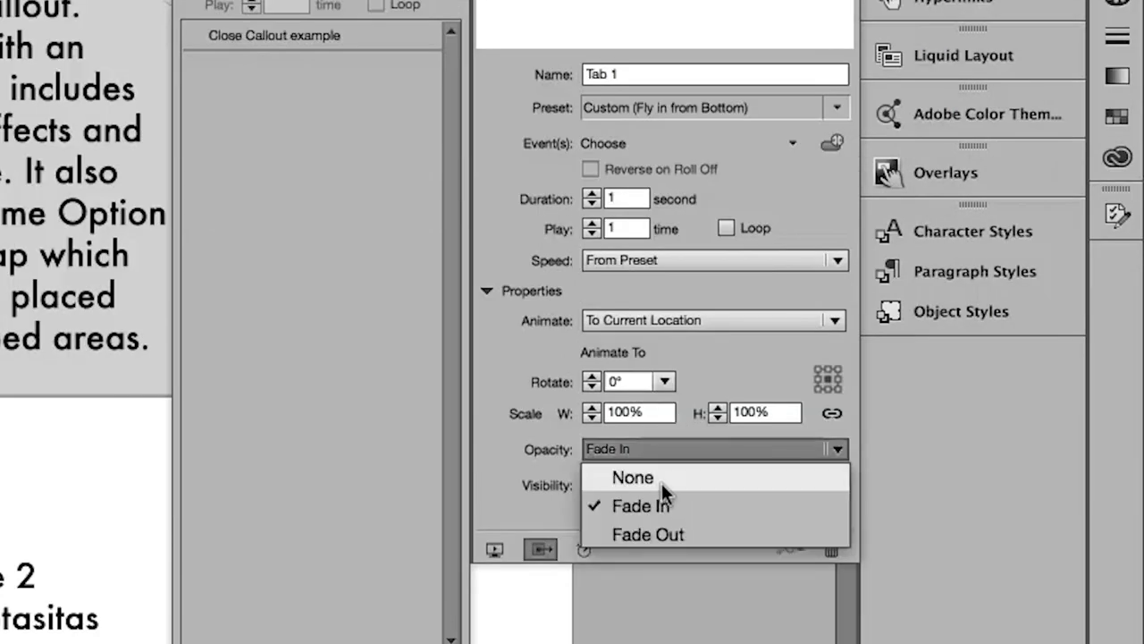
click(662, 483)
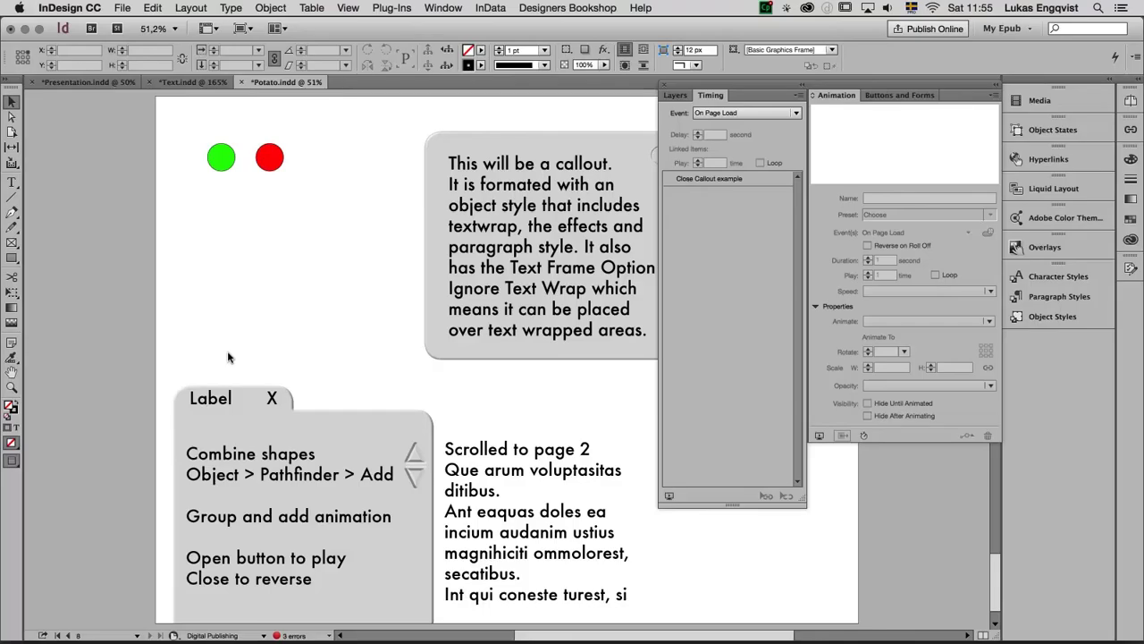
Give the Label button an action that plays the Tab 1 animation and name it 'Show tab'.
click(218, 406)
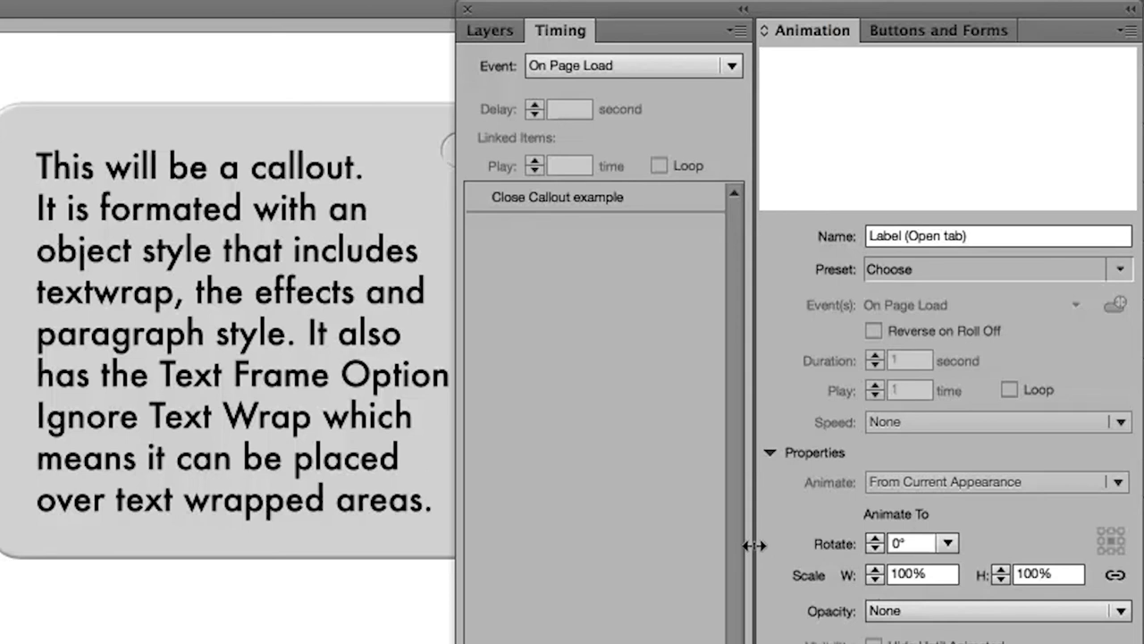
click(945, 39)
click(888, 158)
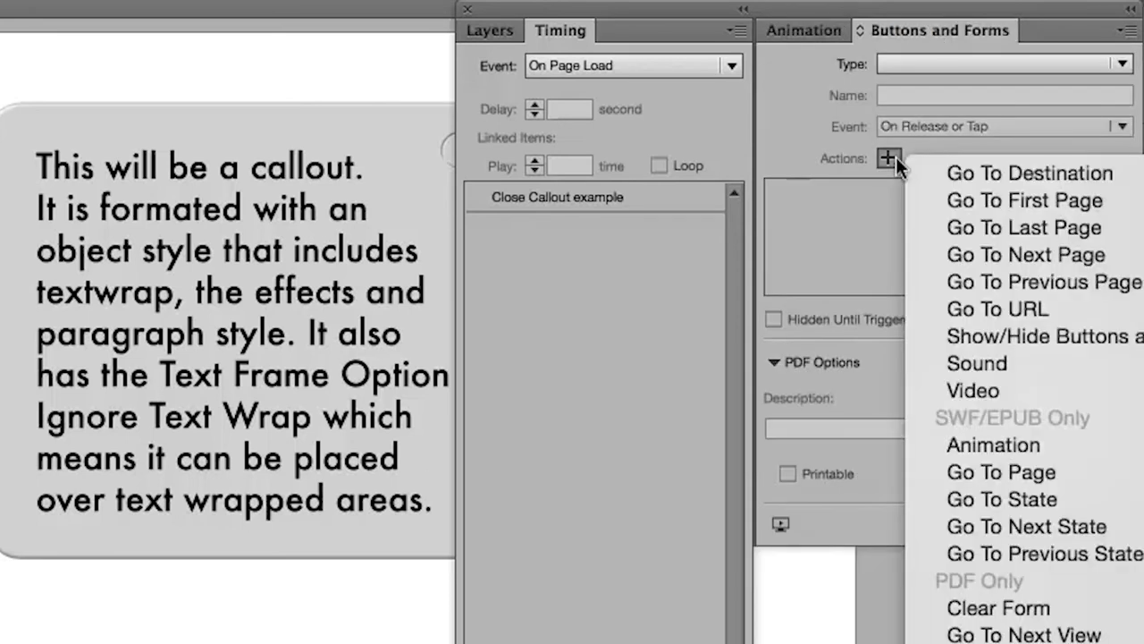
click(983, 444)
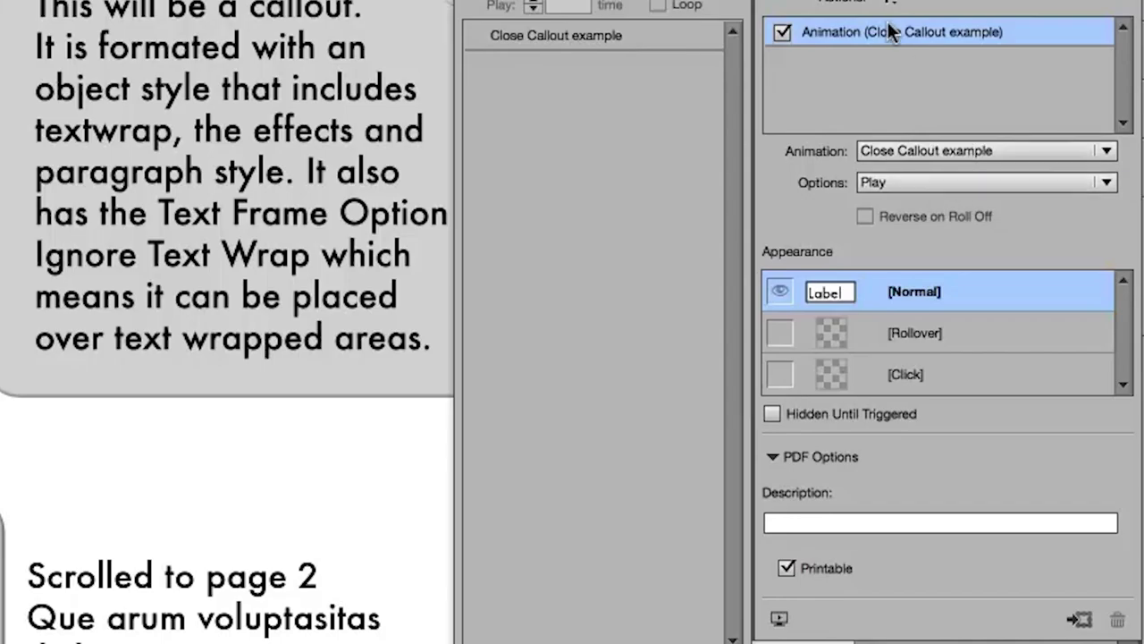
click(983, 139)
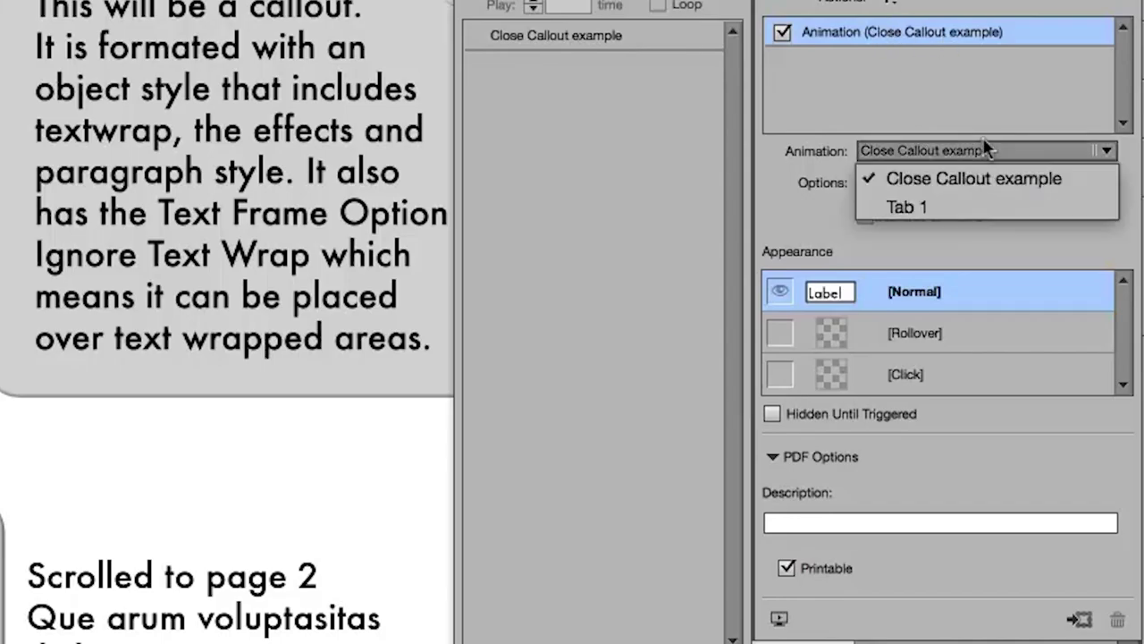
click(977, 194)
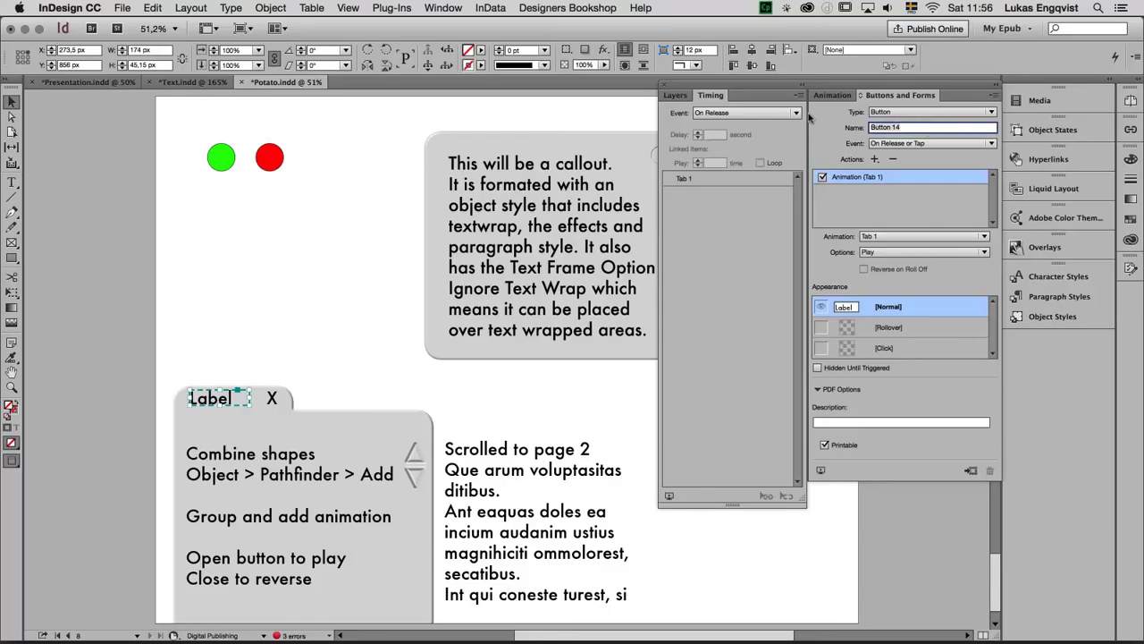
text(Show tab 1)
click(272, 399)
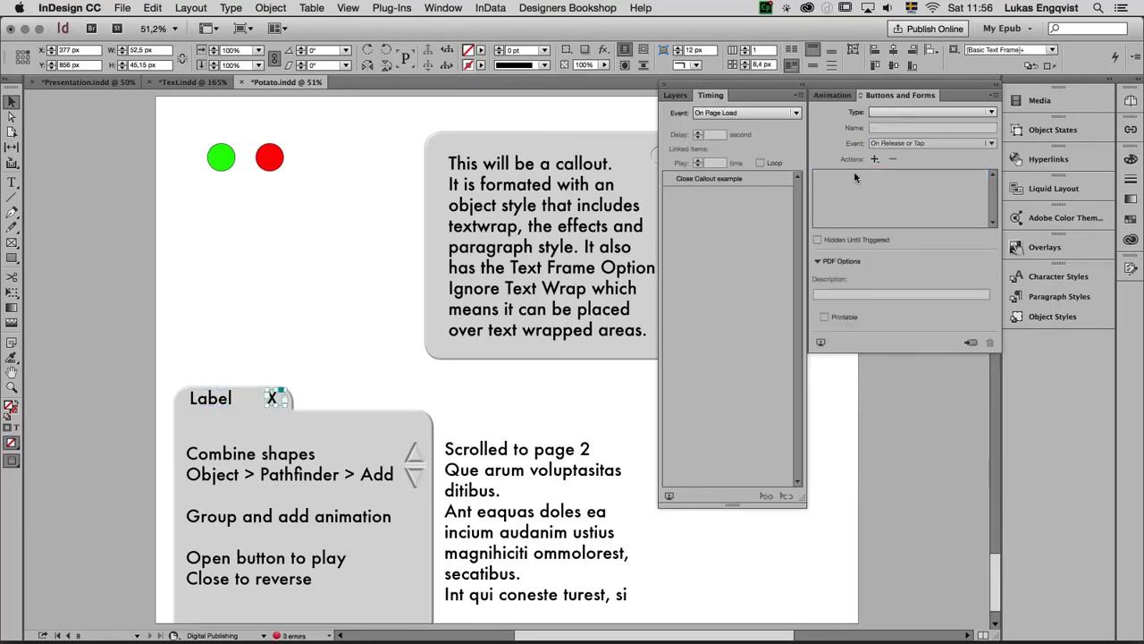
Add an animation action to the X that plays Tab 1 in reverse, and name it 'Close Tab 1'.
click(875, 159)
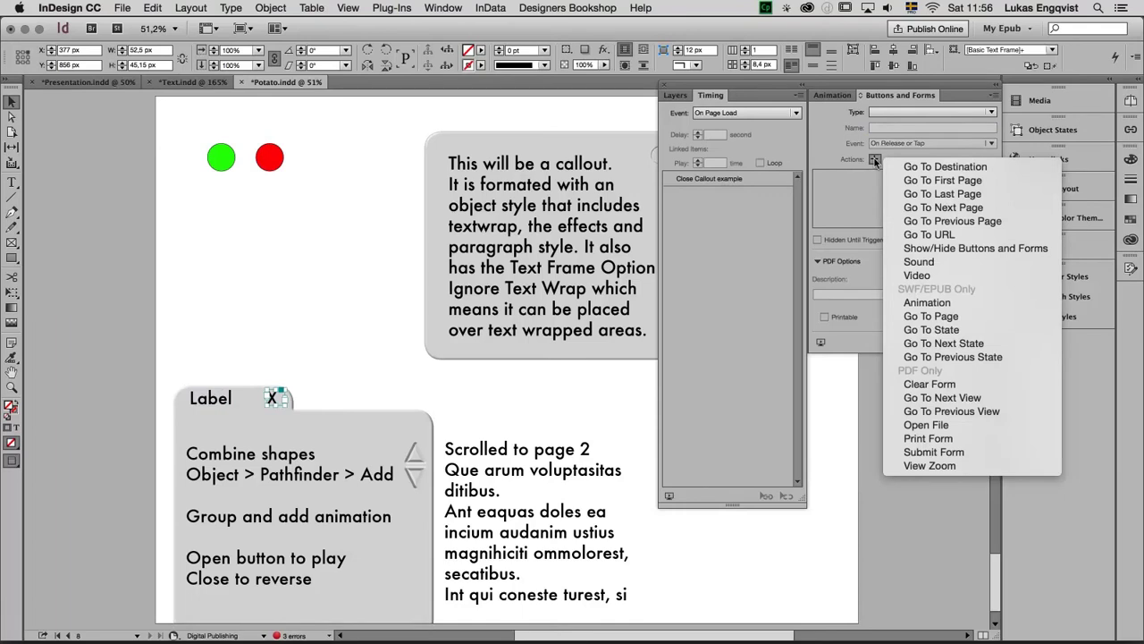
click(927, 302)
click(926, 236)
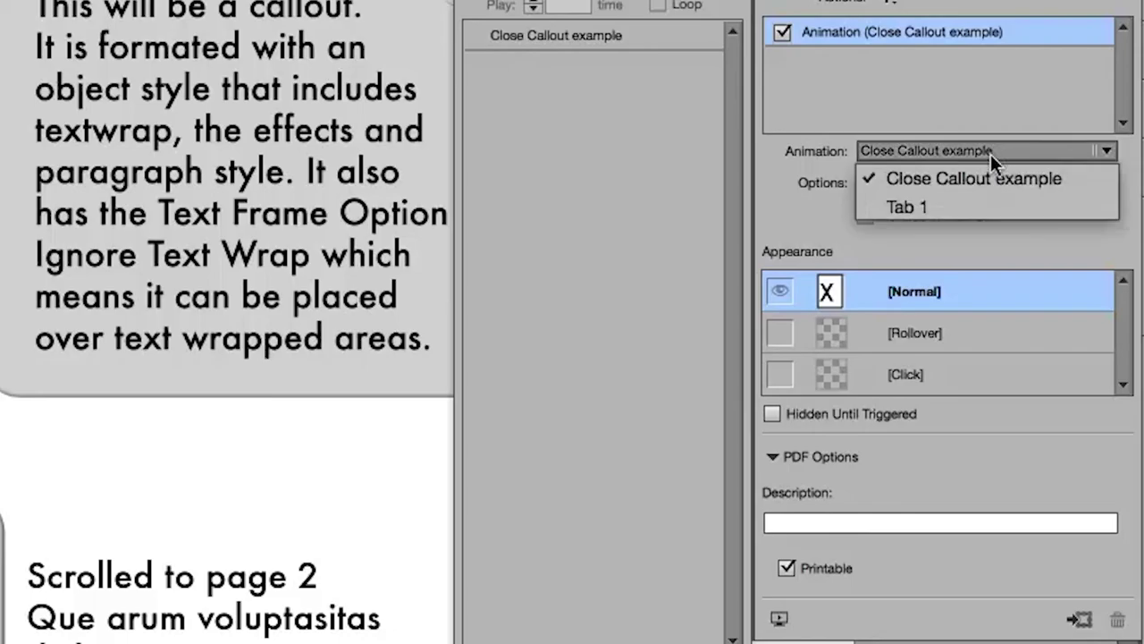
click(981, 204)
click(976, 182)
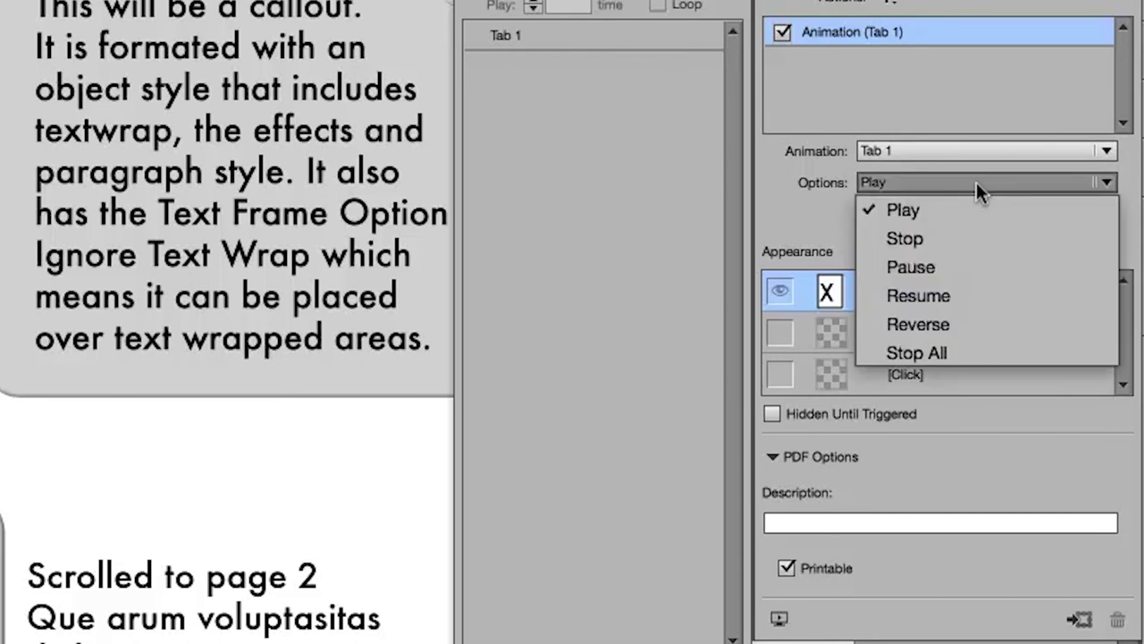
click(970, 312)
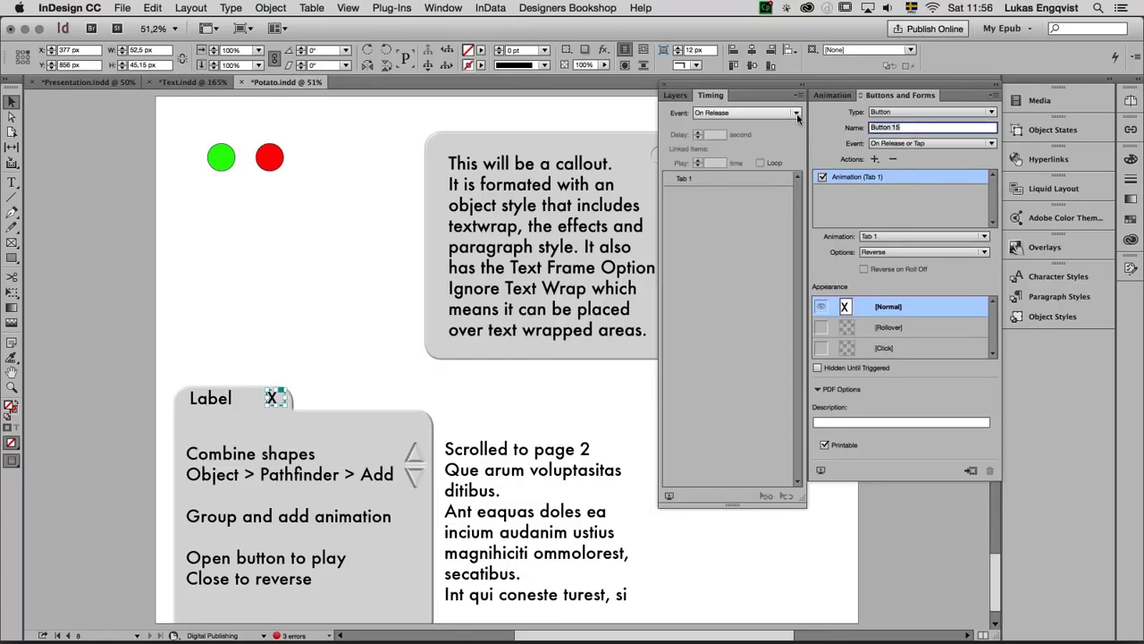
text(Close Tab 1)
In the EPUB Interactivity Preview, open the panel with Label, close it with X, then stop.
key(super+shift+Return)
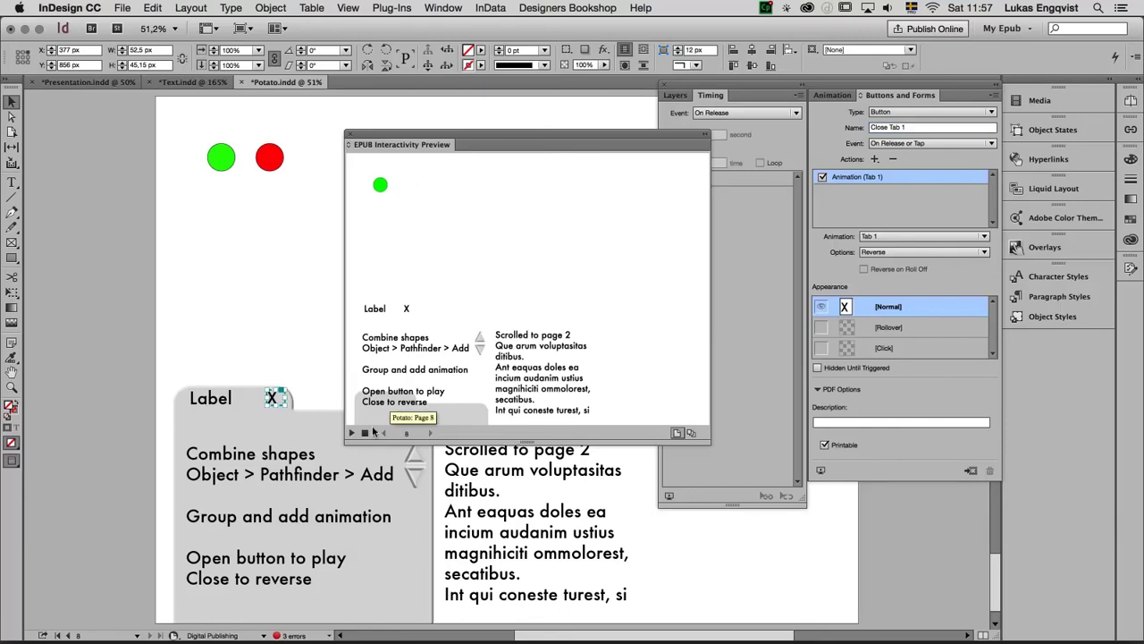
click(375, 310)
click(407, 310)
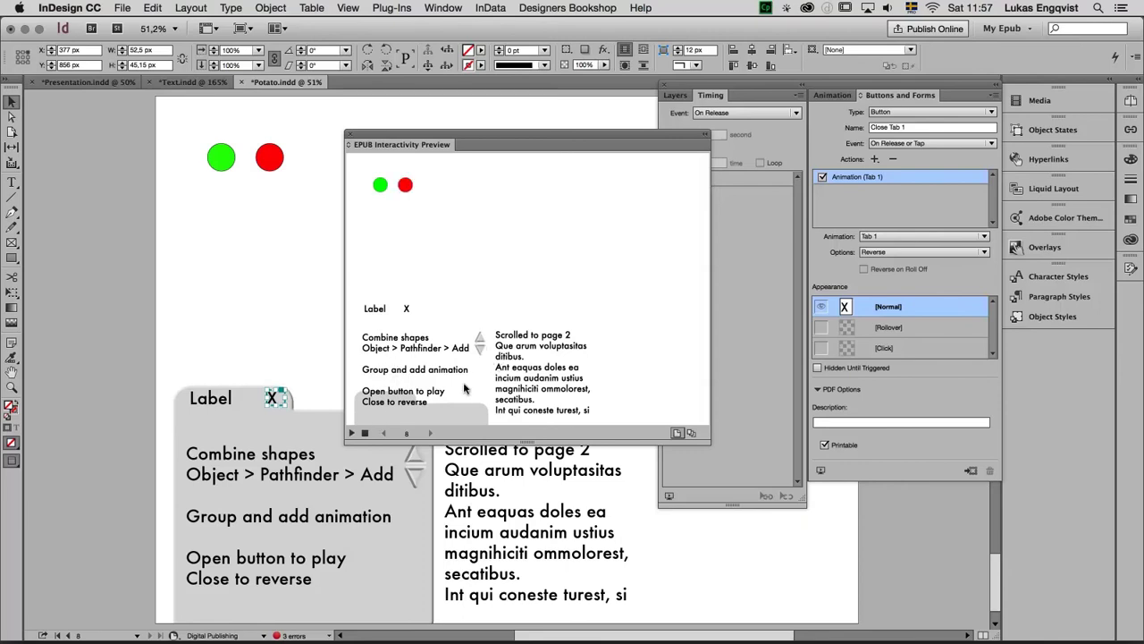
click(365, 433)
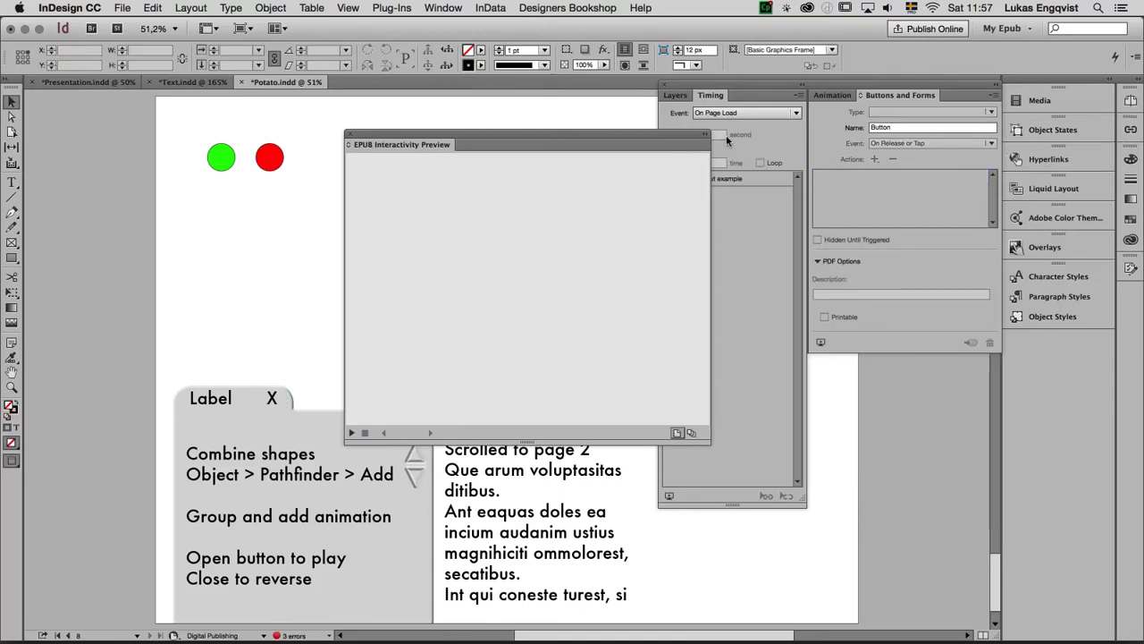
Inspect the Show tab 1 and Close Tab 1 layers, leaving the Tab 1 group expanded.
click(291, 429)
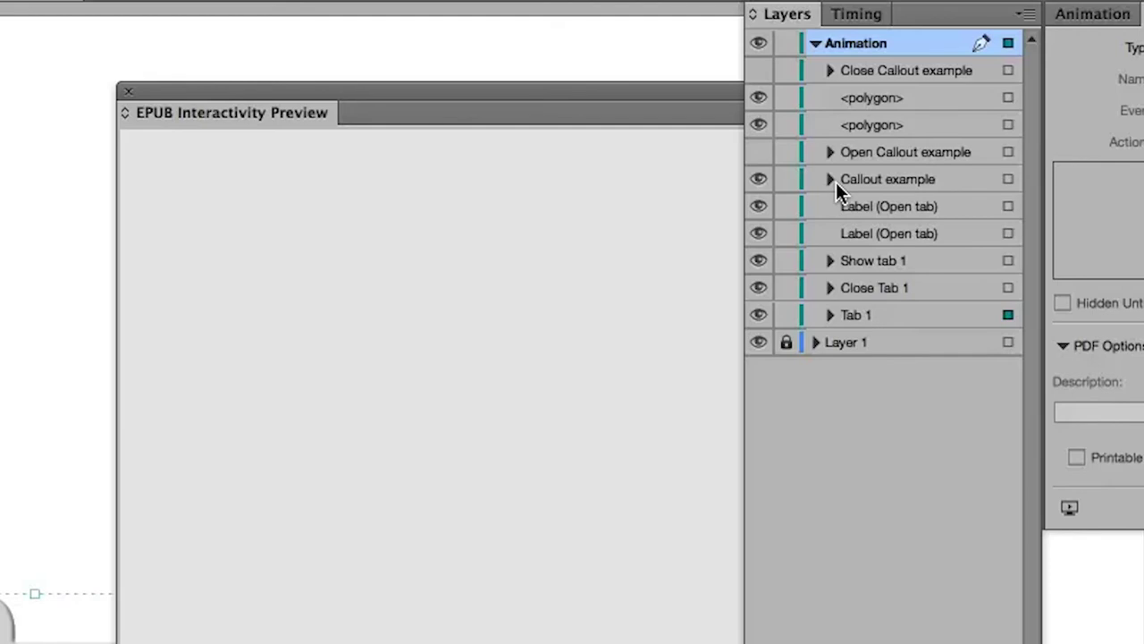
click(830, 260)
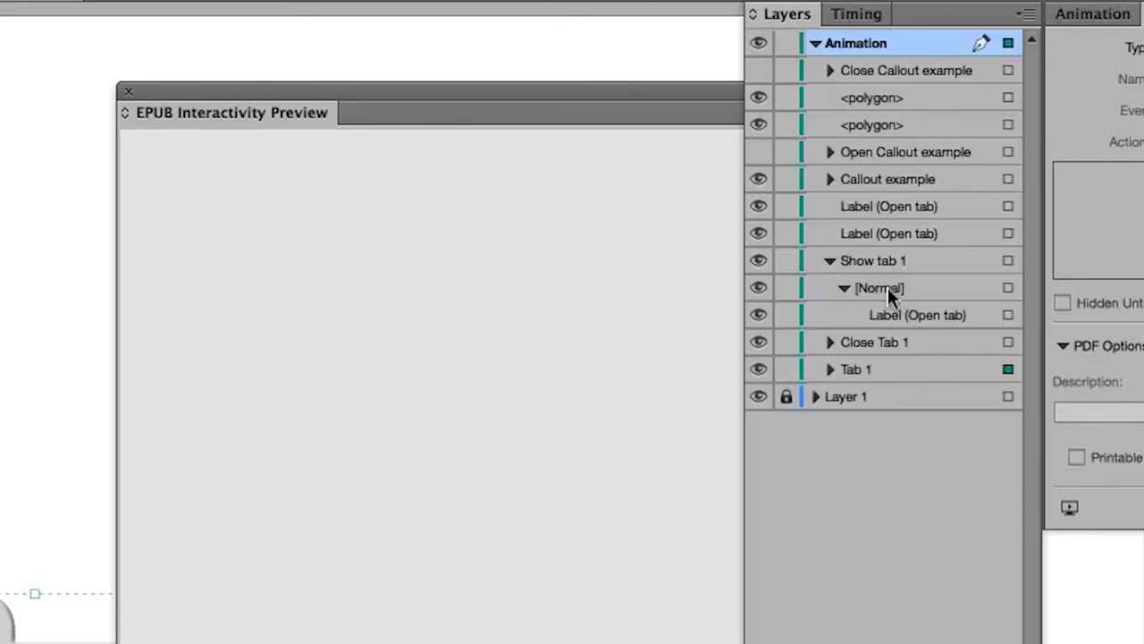
click(830, 260)
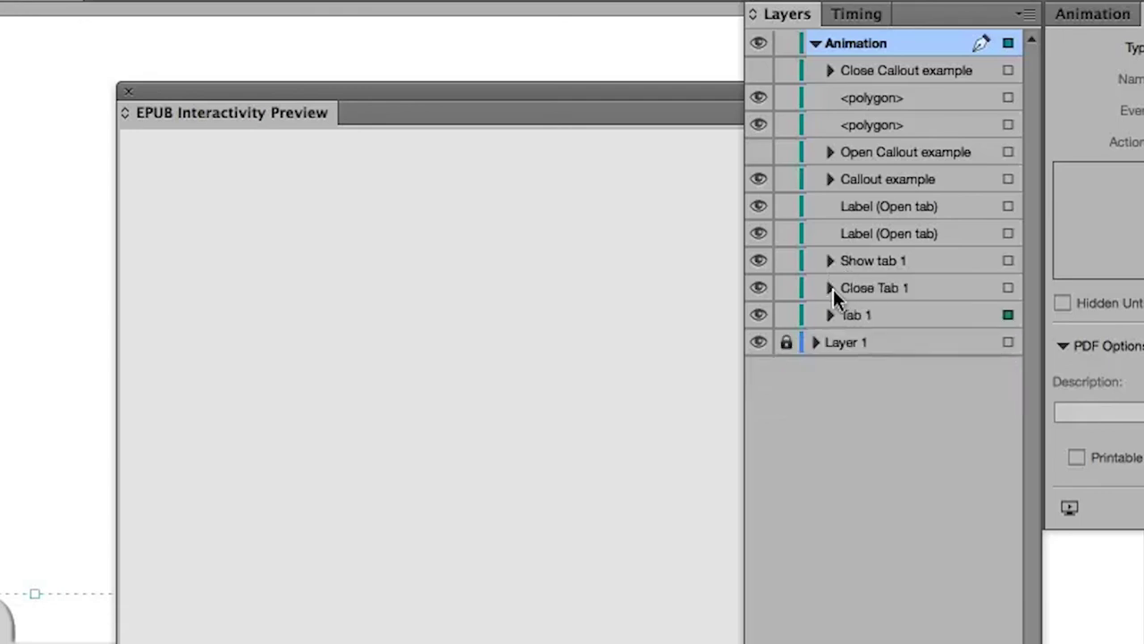
click(830, 288)
click(831, 288)
click(829, 315)
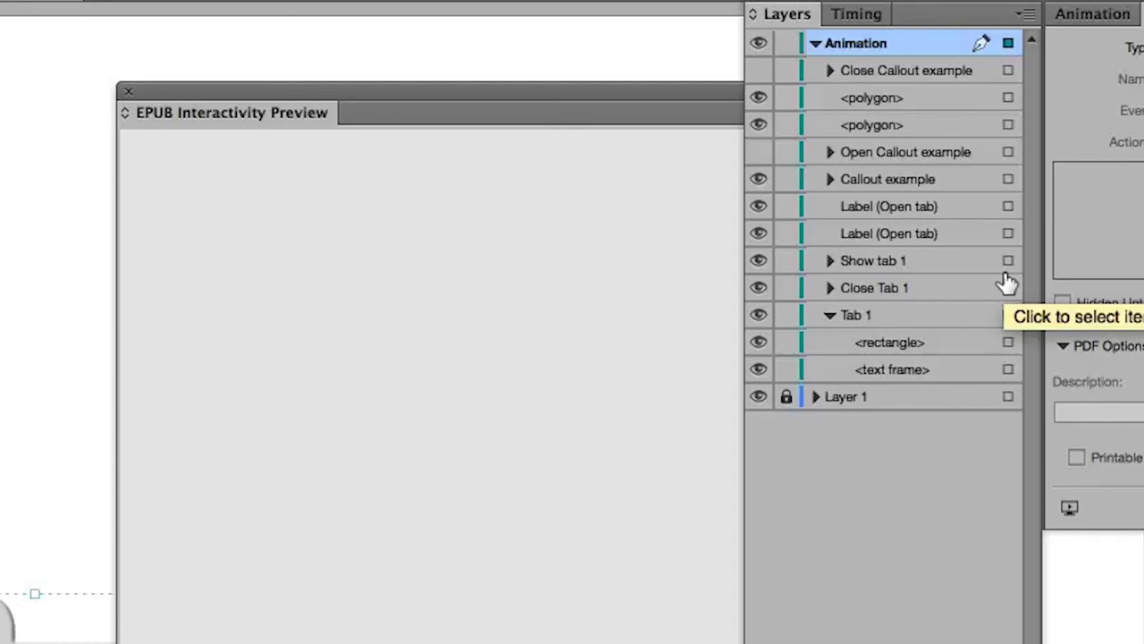
Select Show tab 1 and Close Tab 1 together and drag them into Tab 1.
click(1007, 315)
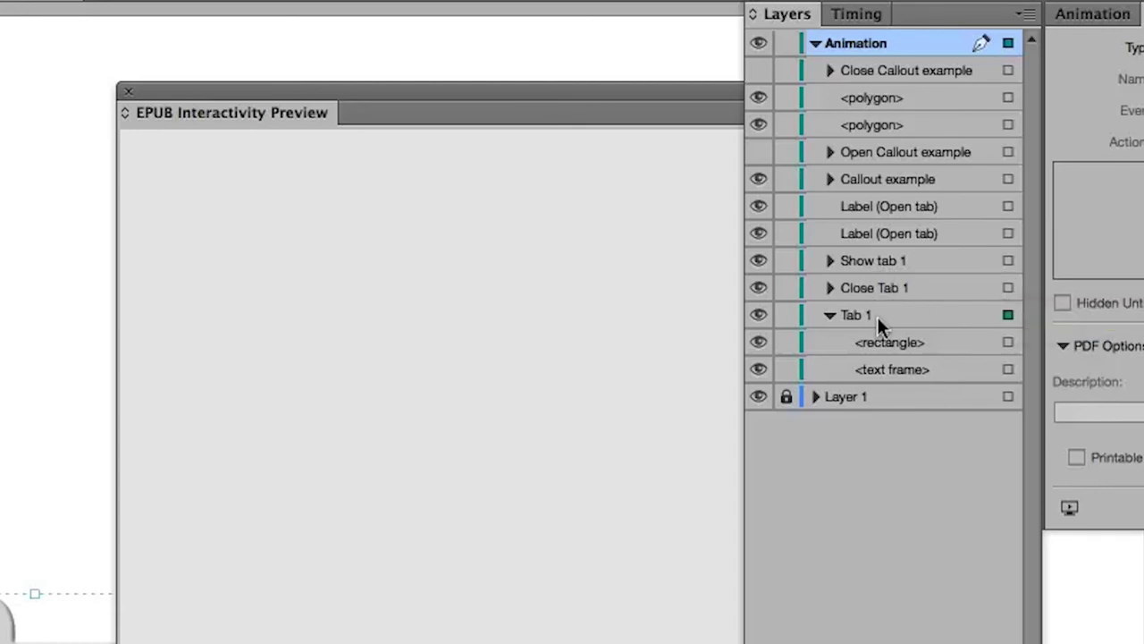
click(966, 261)
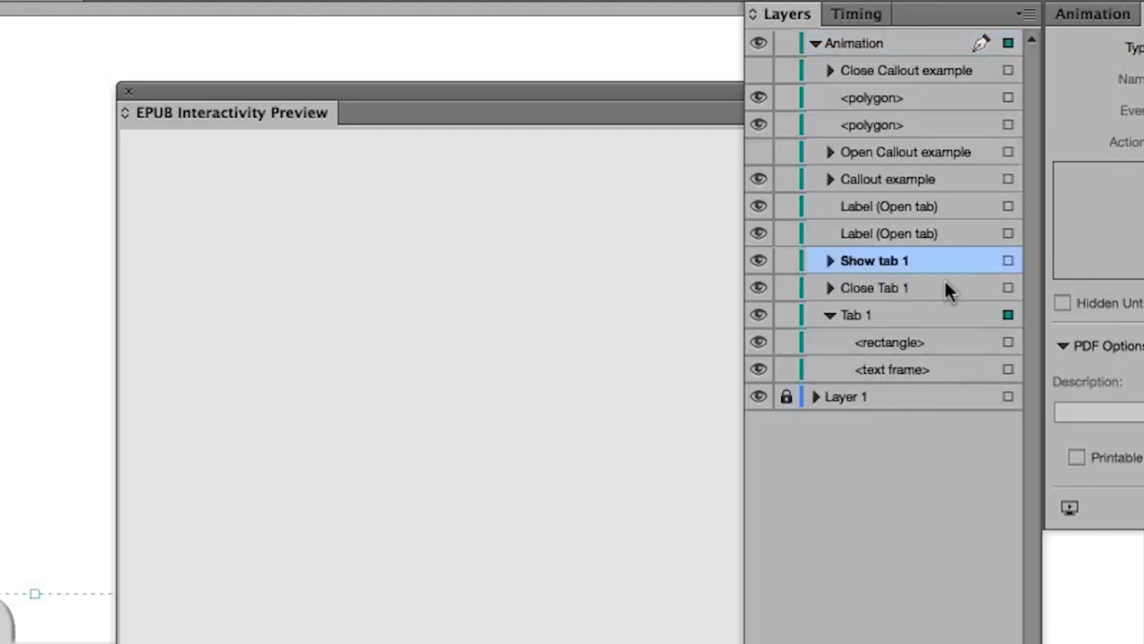
shift+click(949, 288)
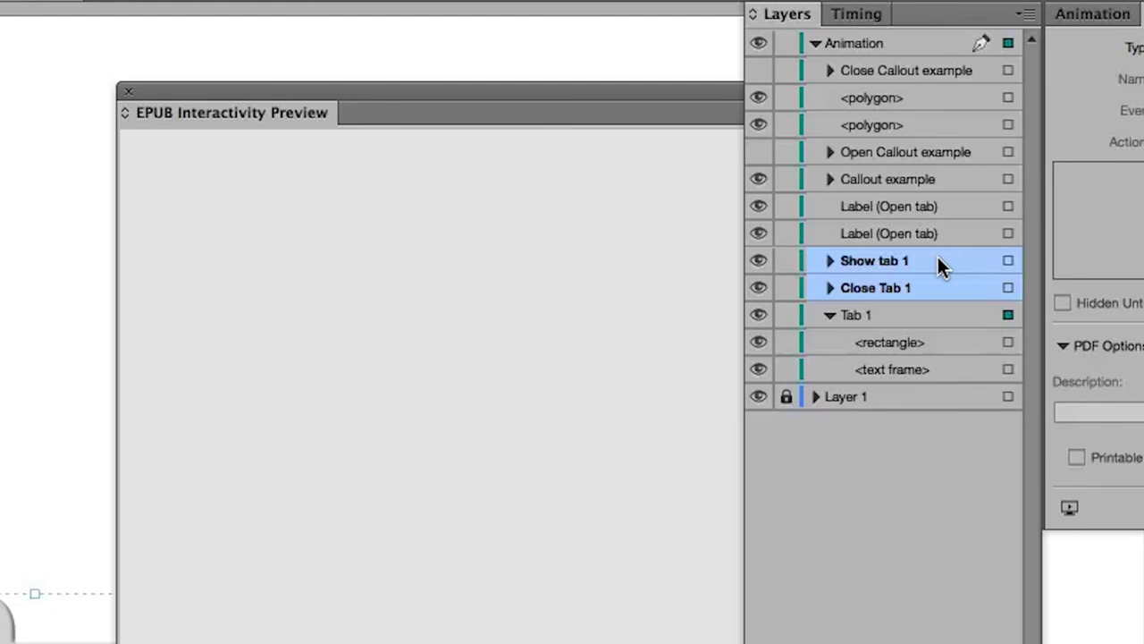
drag(938, 257, 925, 282)
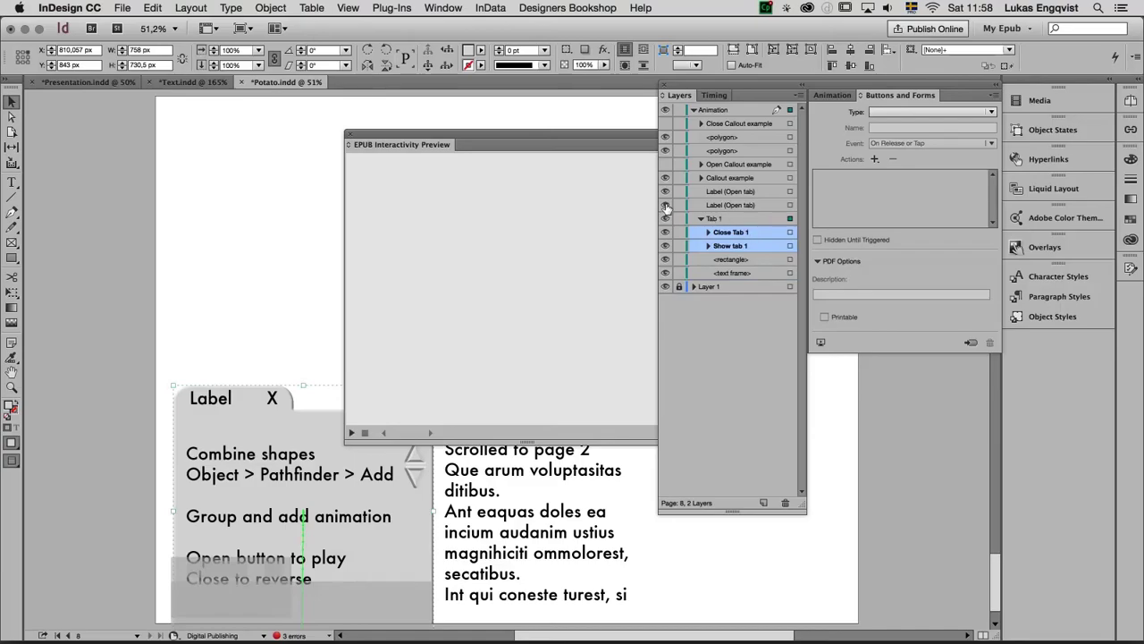
Hide the layers from Label (Open tab) to the polygons, then preview Label opening and X closing the panel.
drag(665, 203, 667, 136)
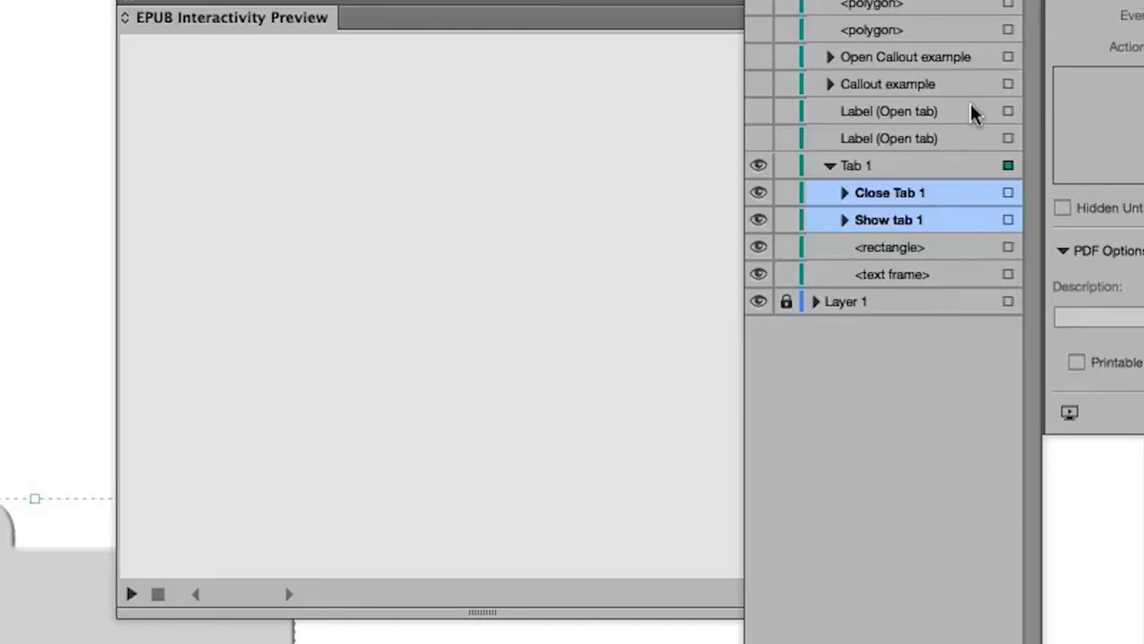
click(131, 594)
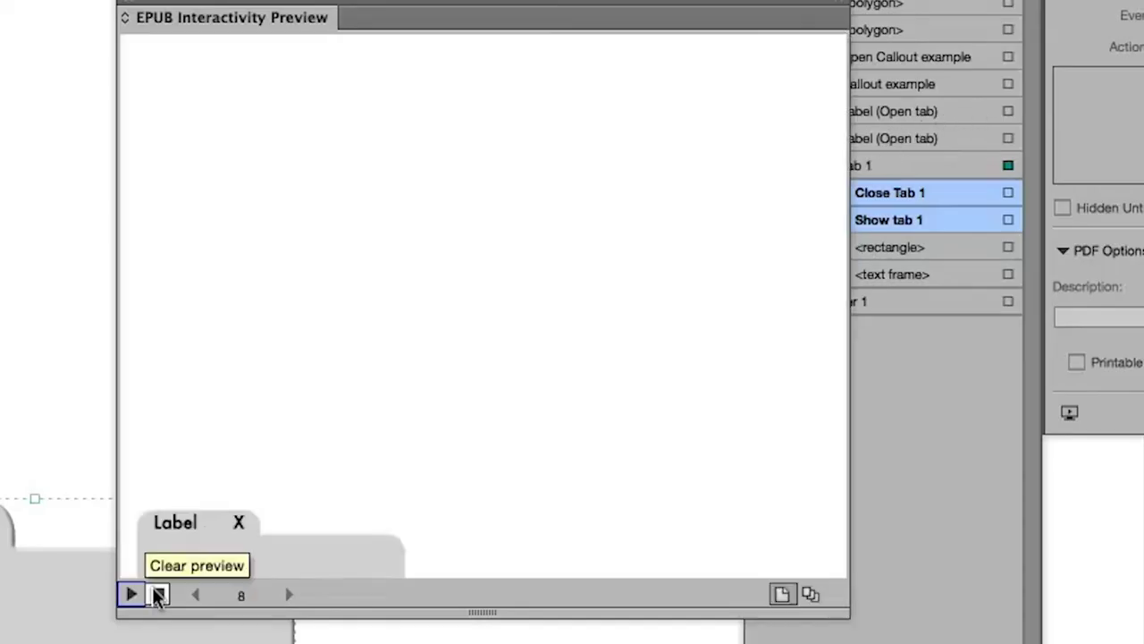
click(177, 526)
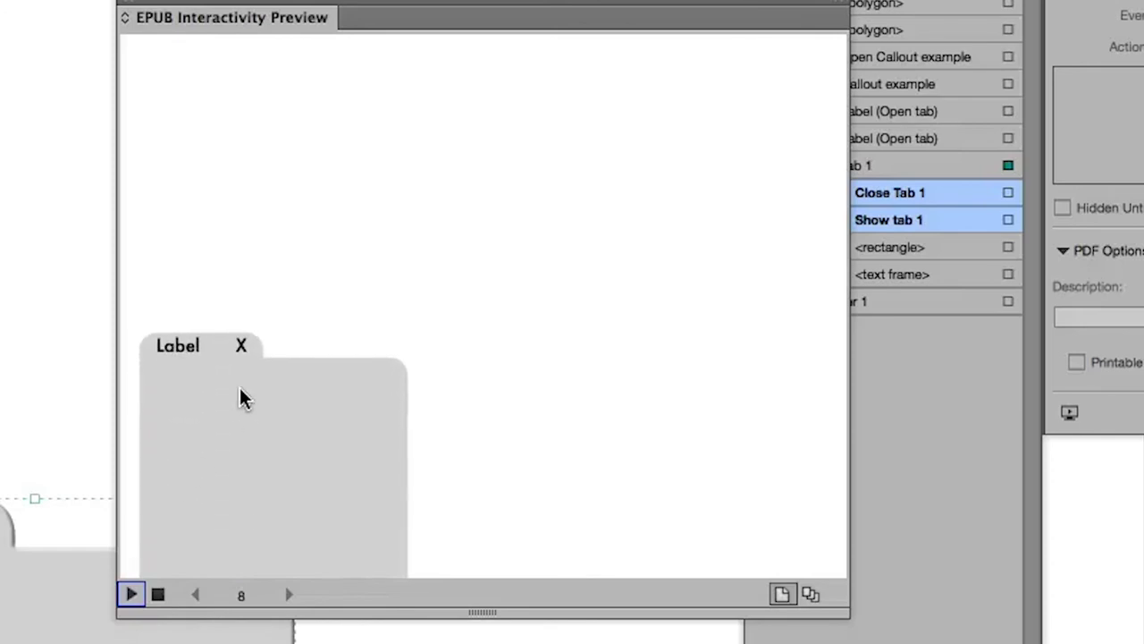
click(242, 349)
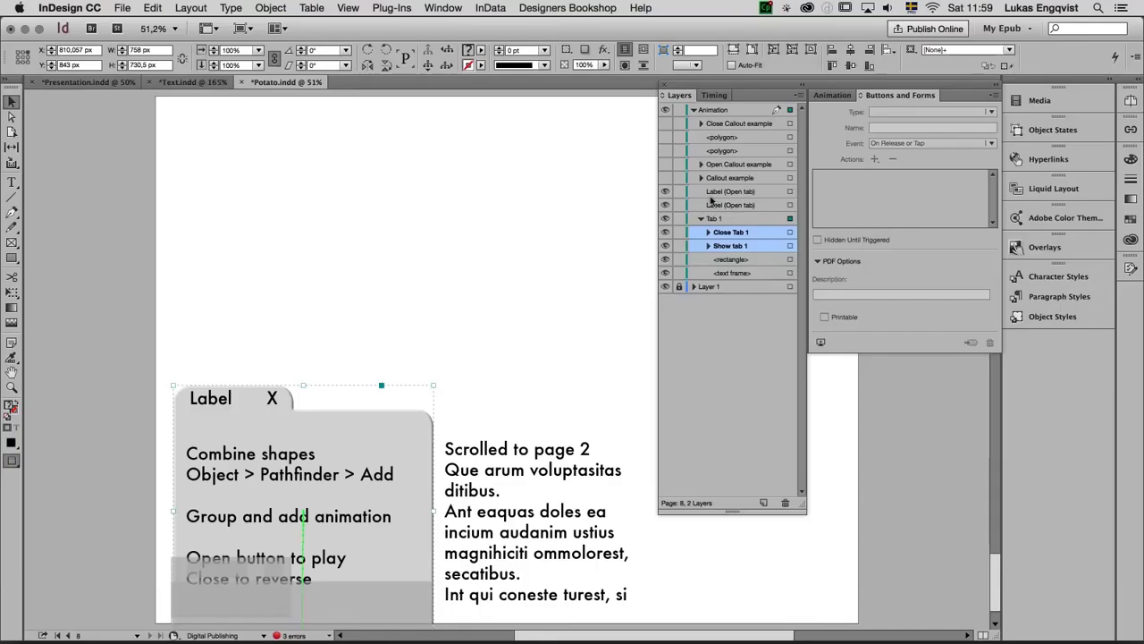
Hide Tab 1, show the arrow triangles, and group the down arrow with the Combine shapes text.
click(665, 219)
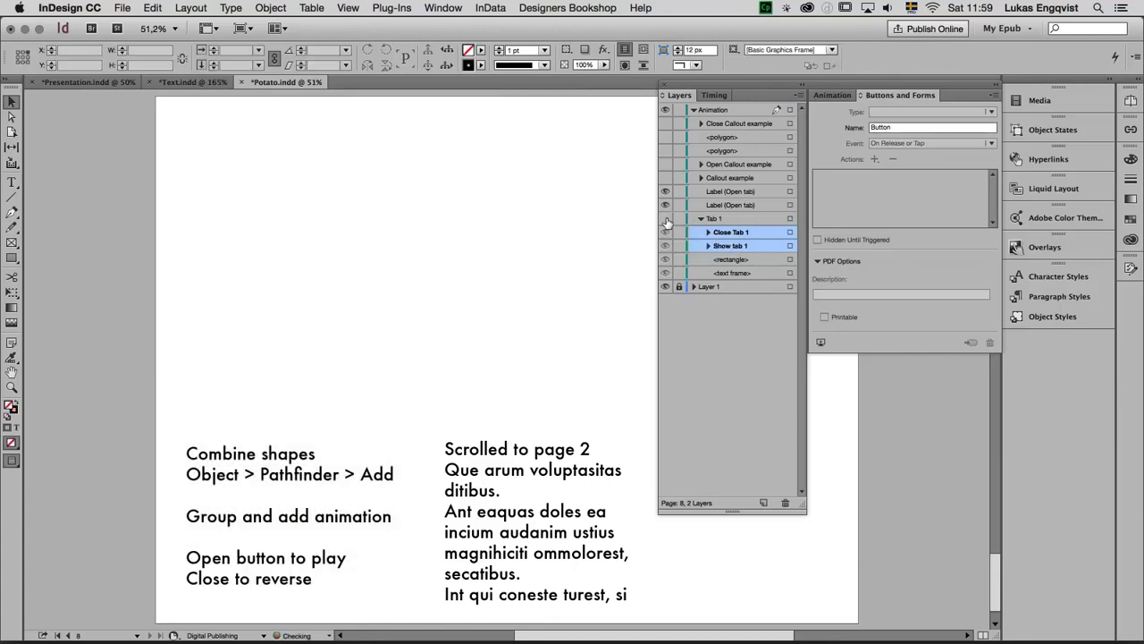
click(665, 150)
click(665, 137)
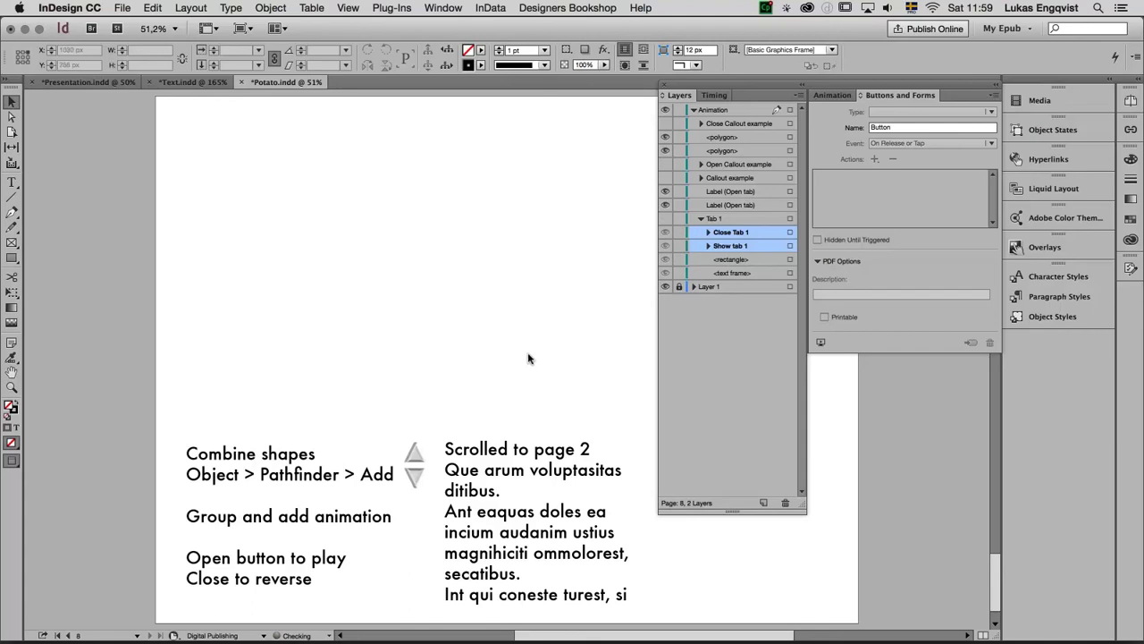
click(373, 466)
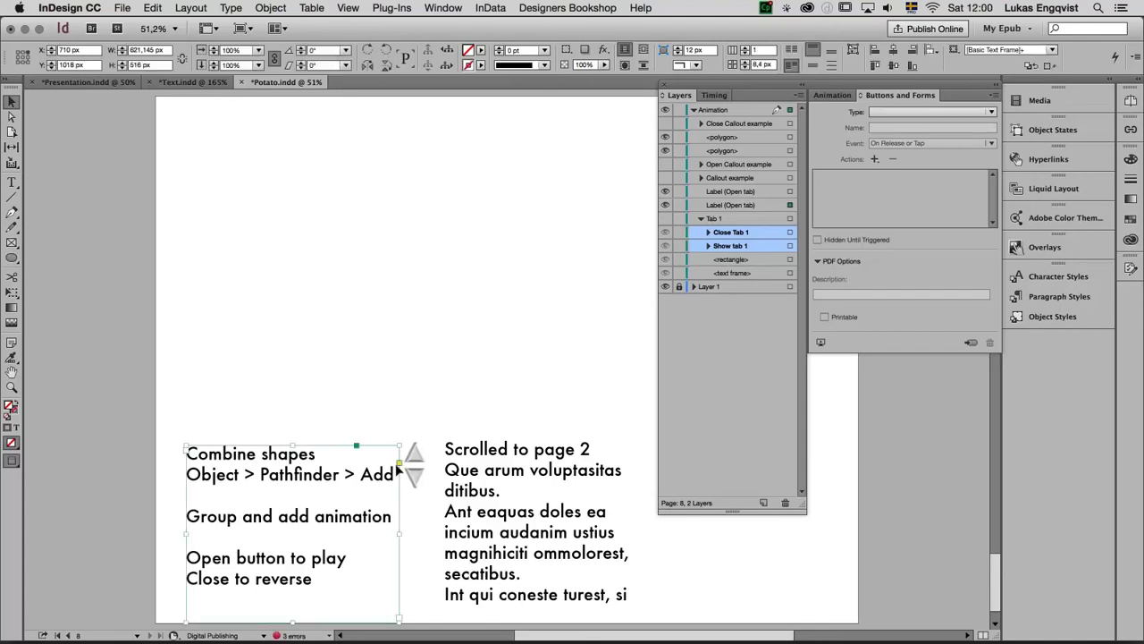
click(463, 473)
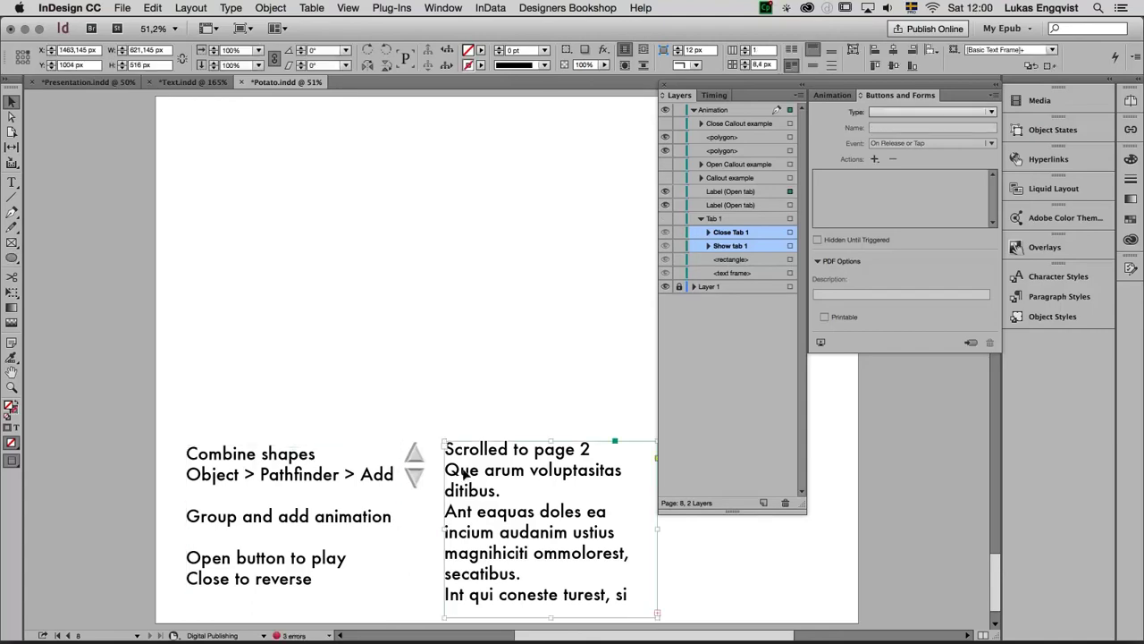
click(375, 477)
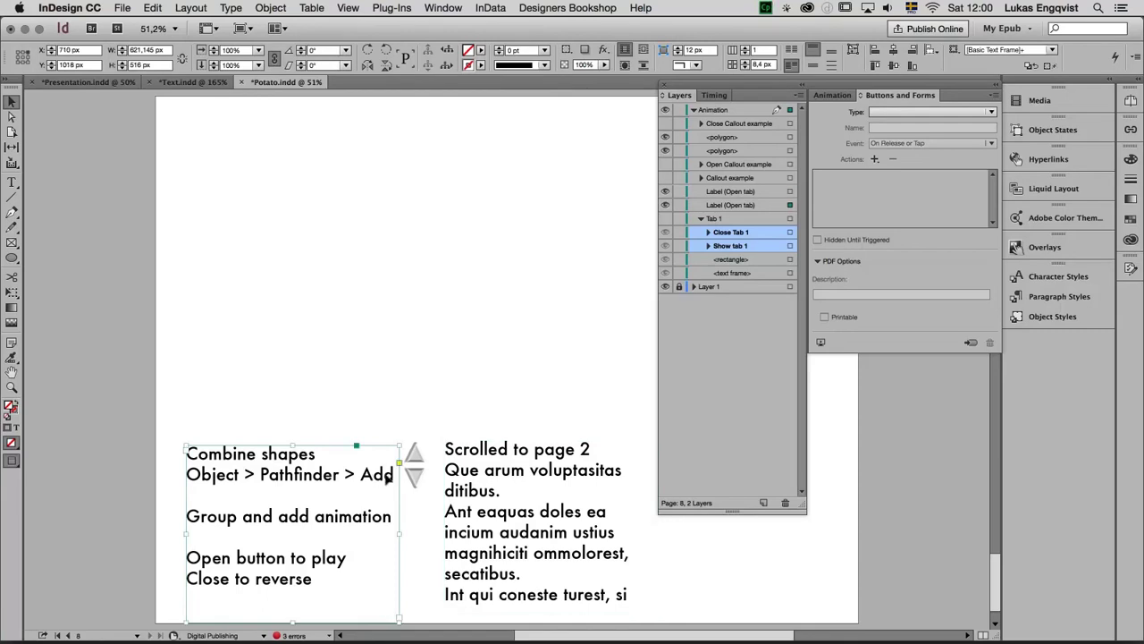
key(shift)
shift+click(452, 483)
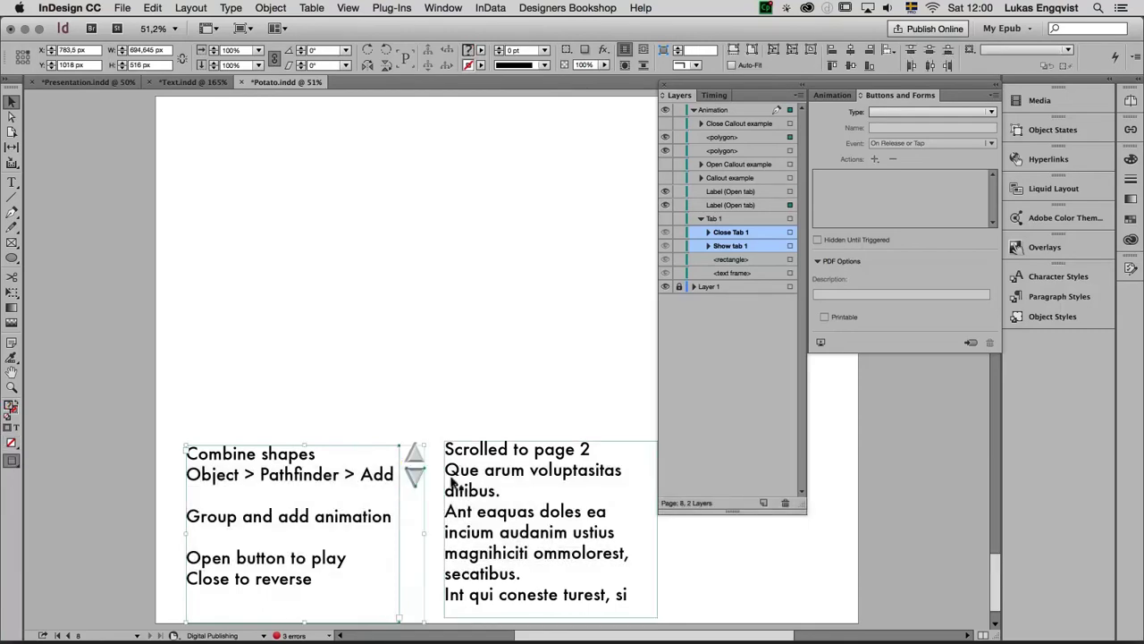
key(super)
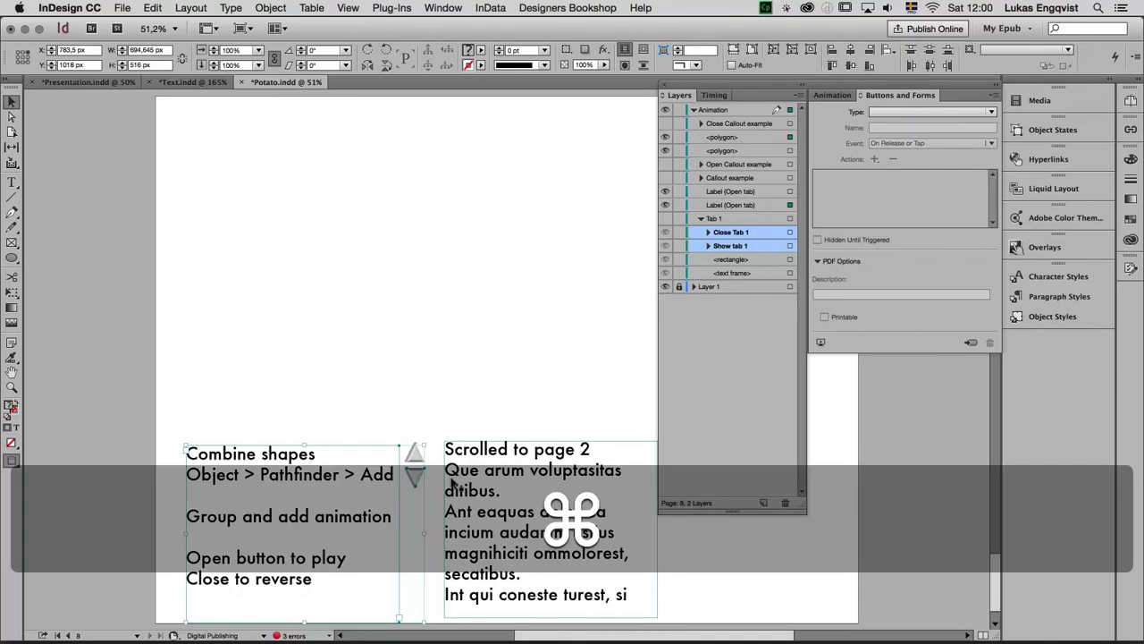
key(super+g)
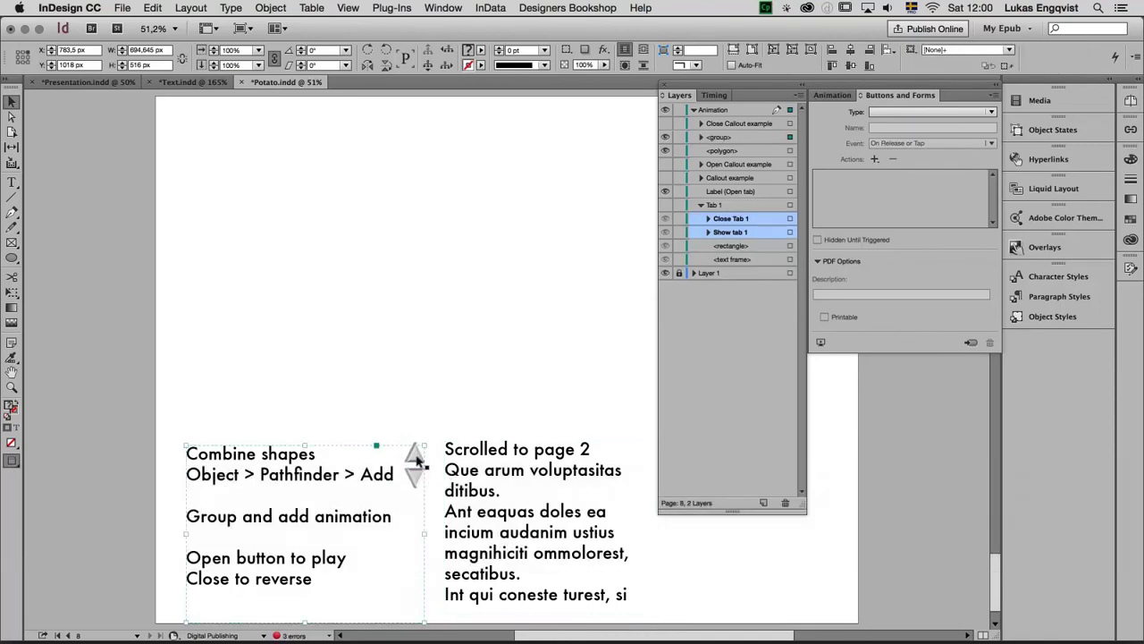
Group the up arrow with the 'Scrolled to page 2' text frame.
double_click(416, 456)
key(shift)
shift+click(465, 456)
key(super)
key(super+g)
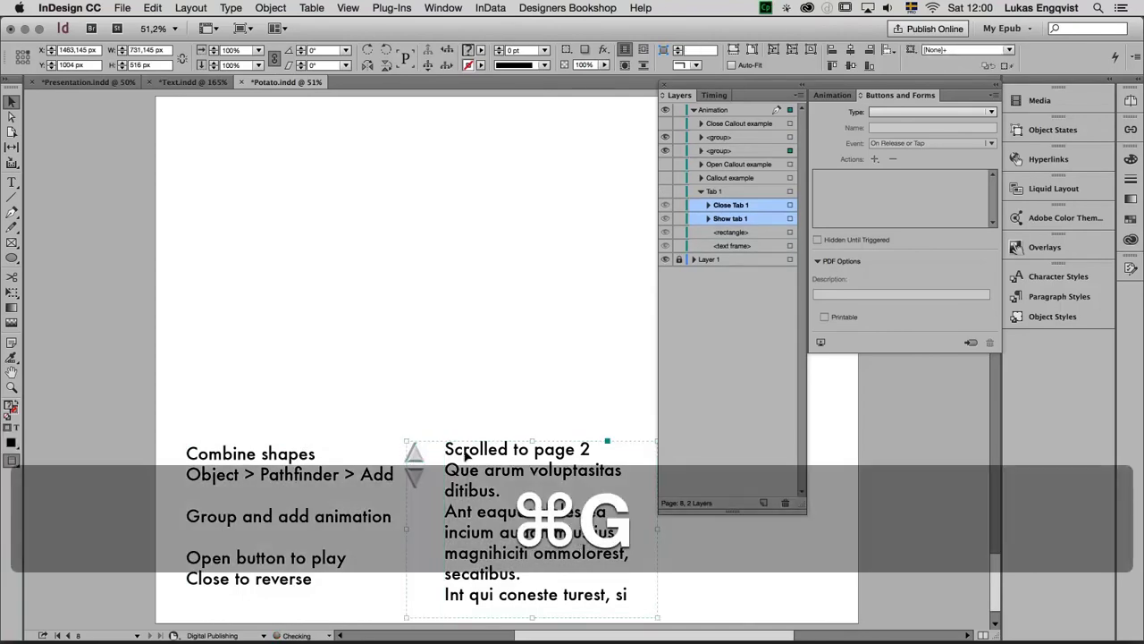
Check the arrows inside each group, then marquee-select both arrow-and-text groups.
click(415, 480)
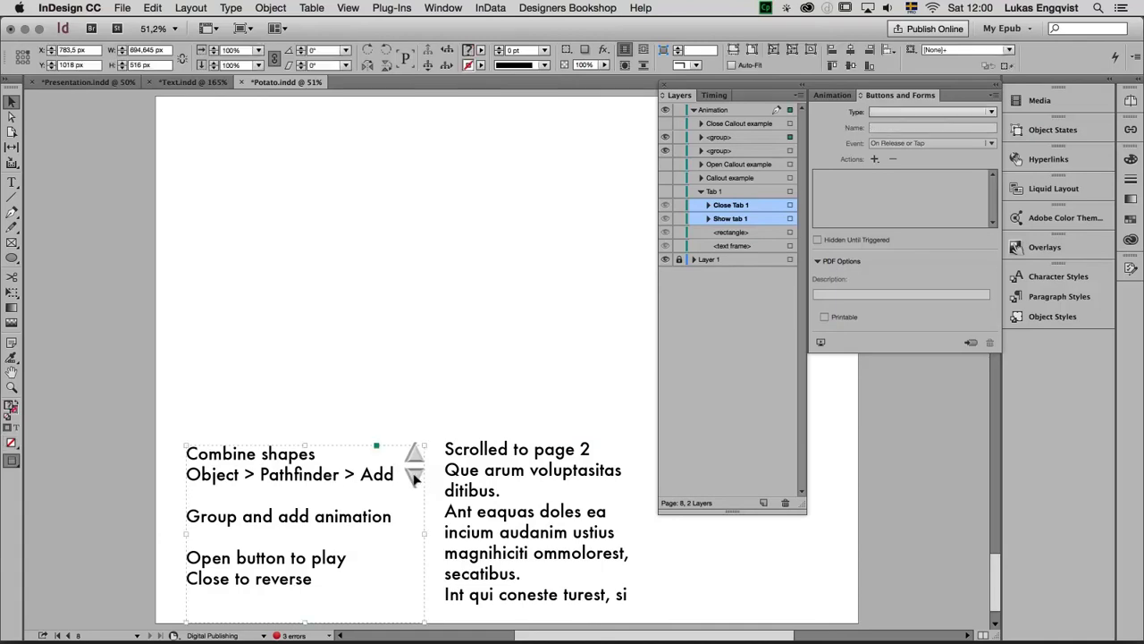
double_click(414, 480)
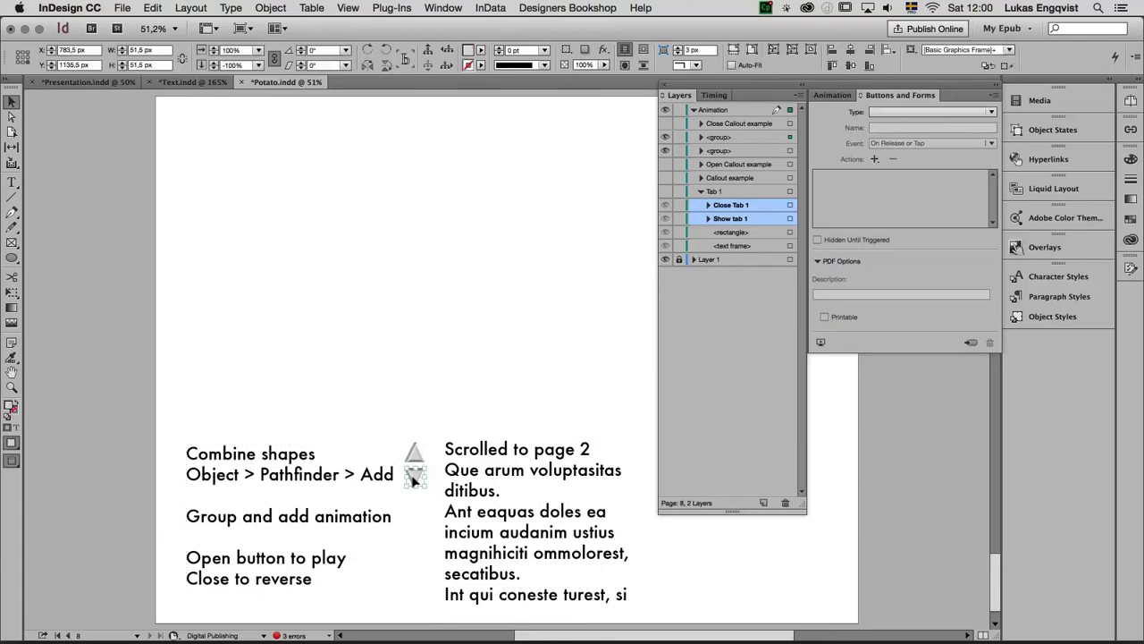
click(415, 461)
double_click(418, 456)
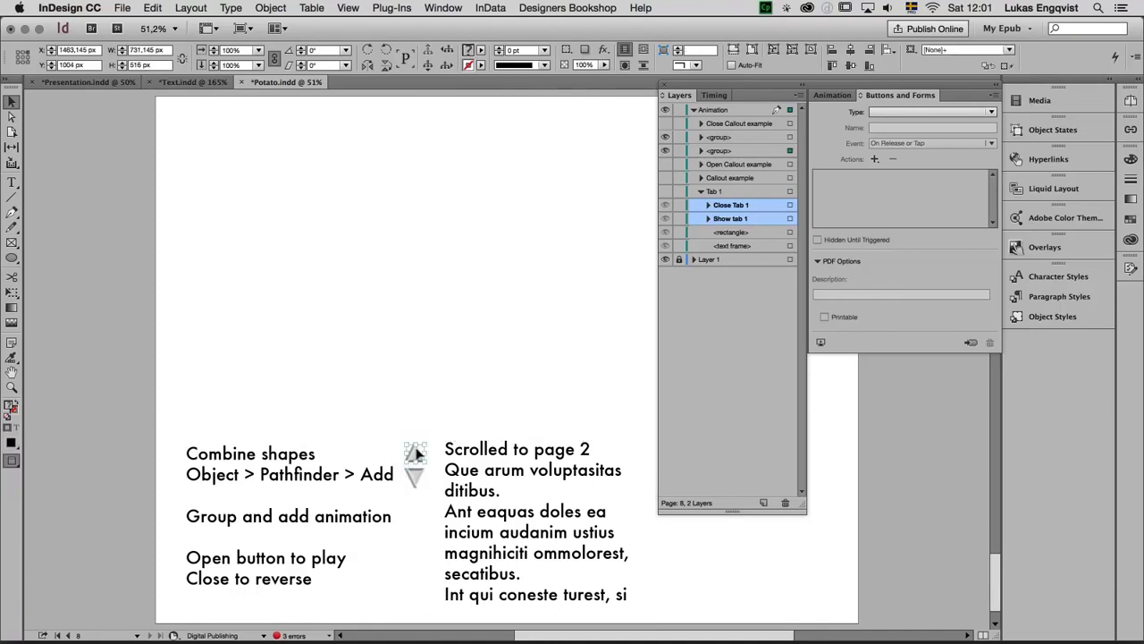
drag(316, 407, 516, 529)
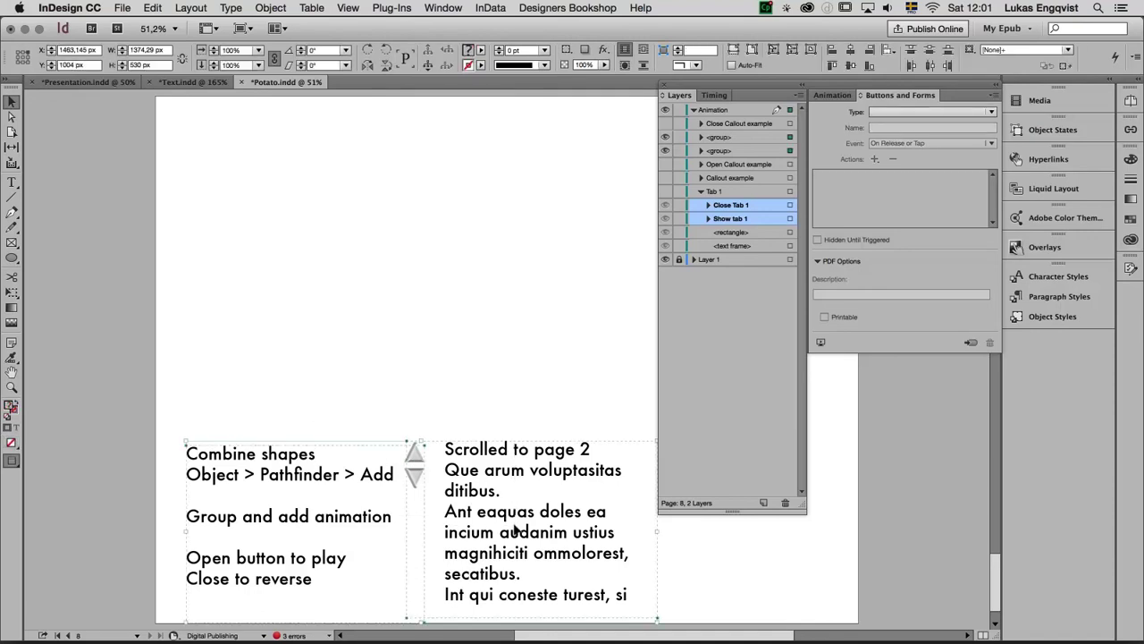
Convert the two groups into a multi-state object named 'Text' in Object States.
click(443, 7)
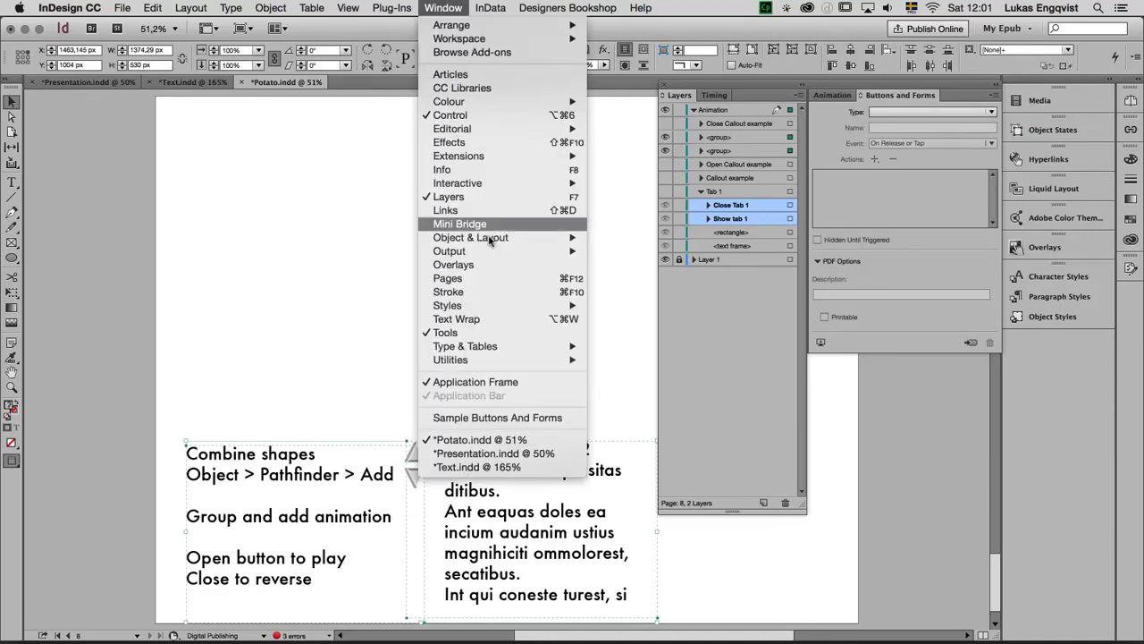
mouse_move(488, 184)
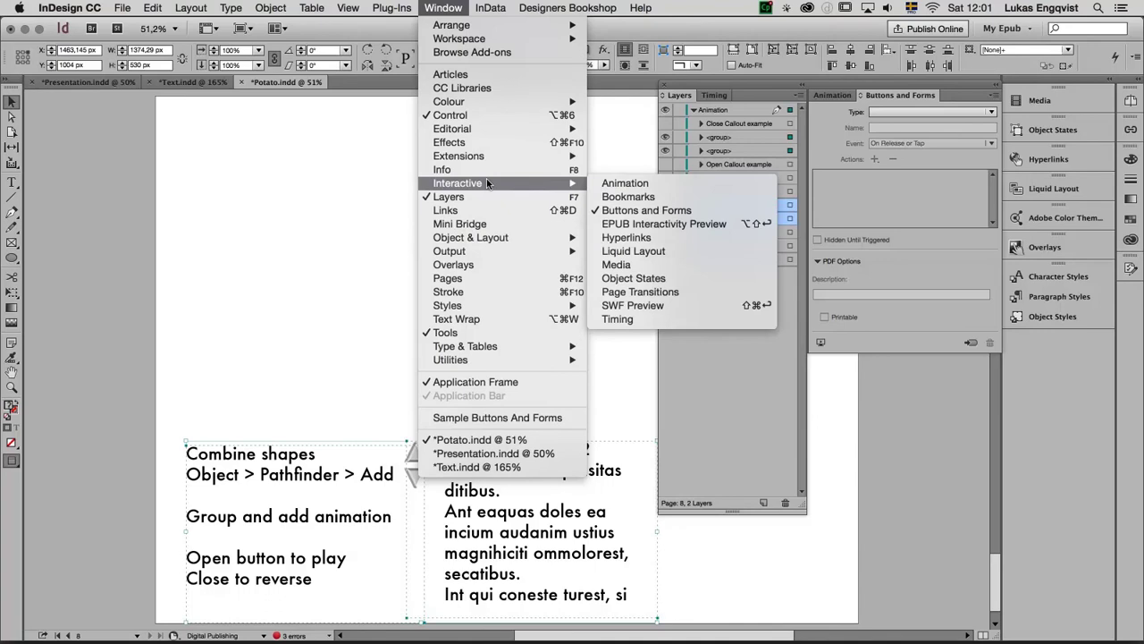
click(634, 278)
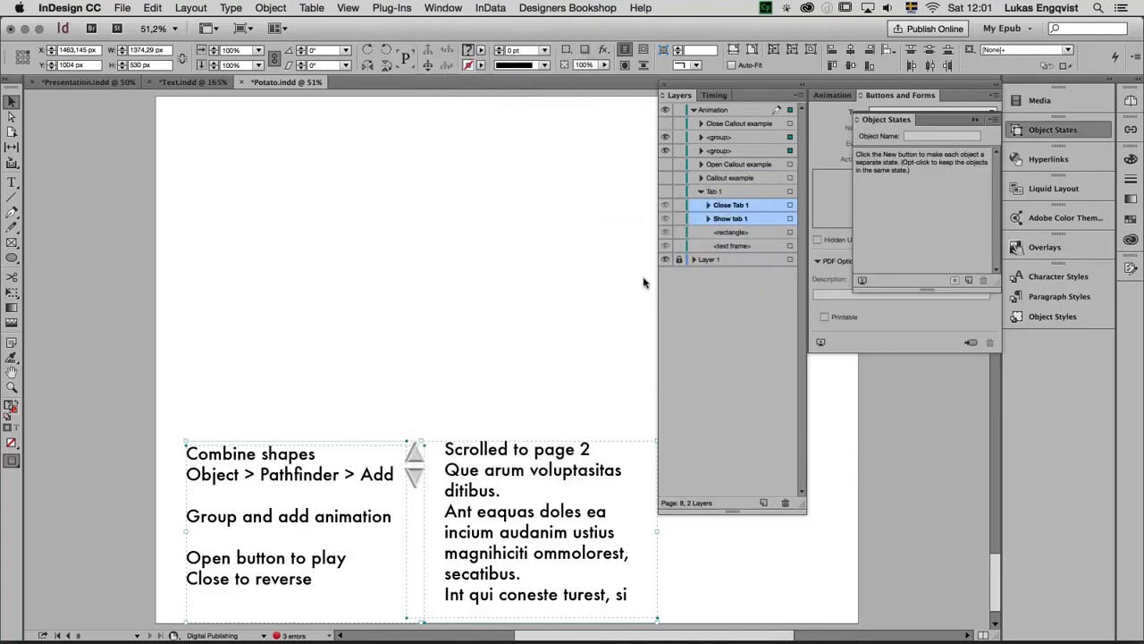
click(969, 282)
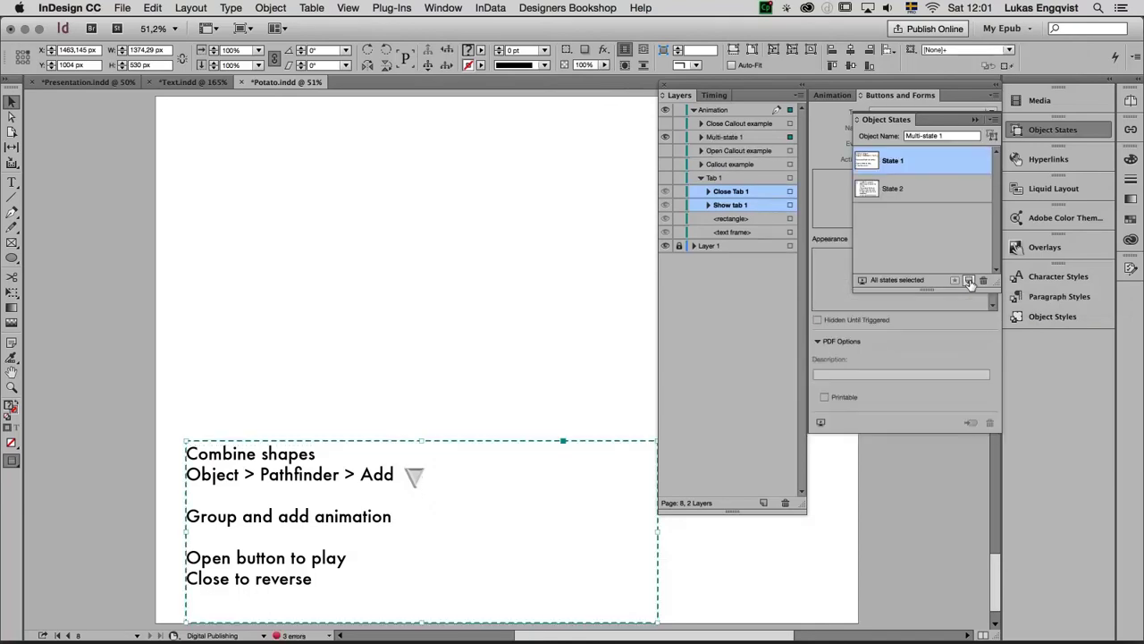
click(948, 135)
text(Text)
click(893, 162)
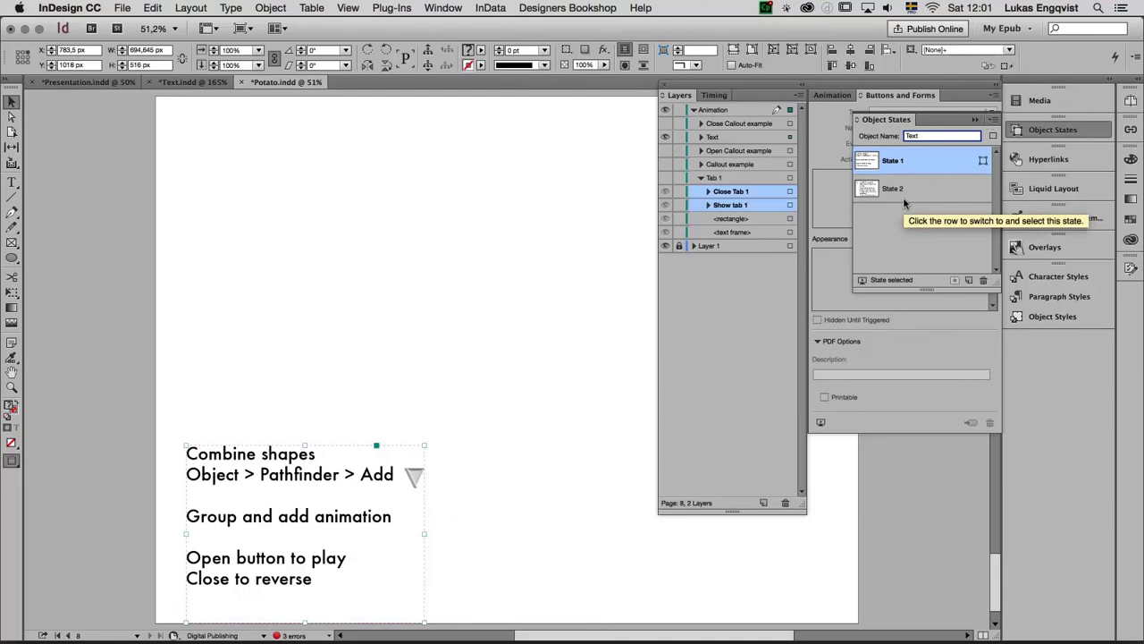
Give the down arrow a Go To Next State action.
click(414, 477)
click(414, 476)
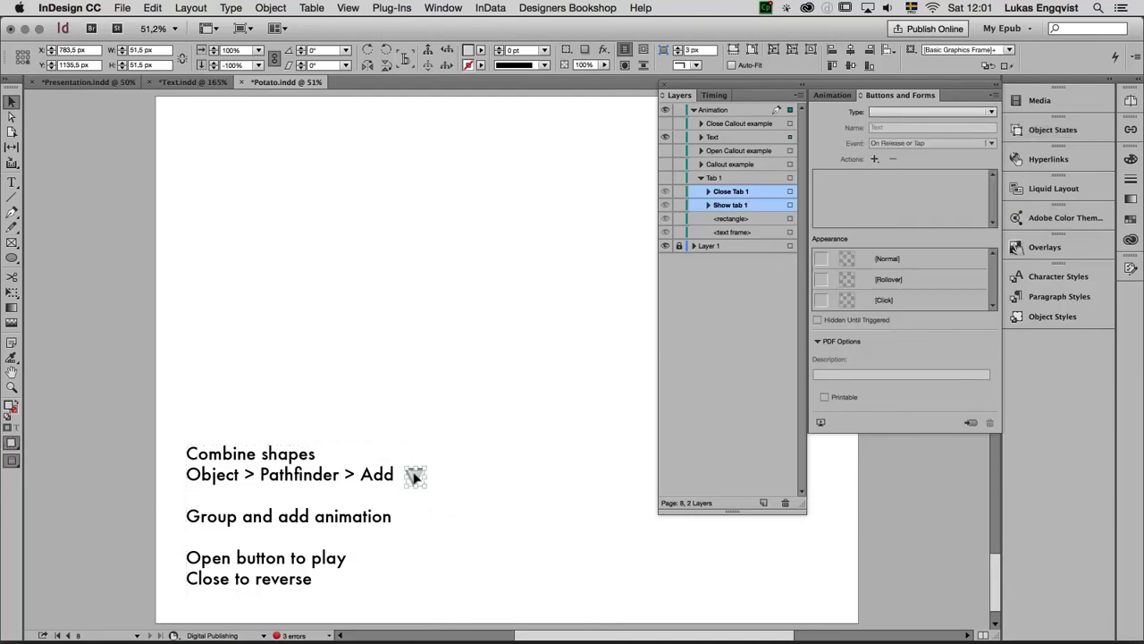
click(875, 160)
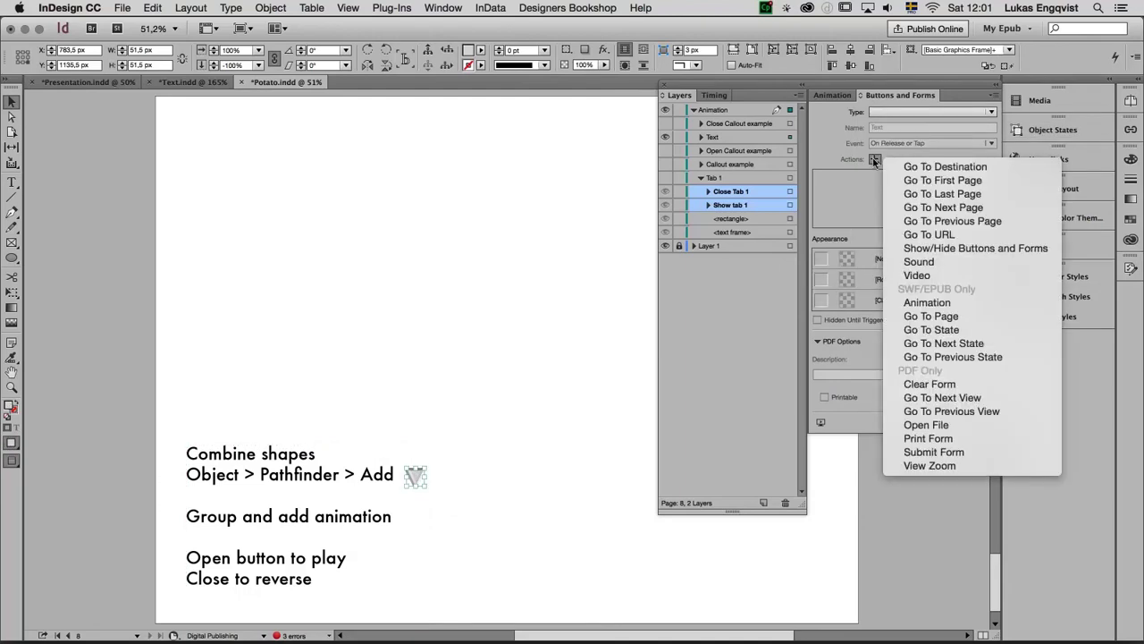
click(922, 345)
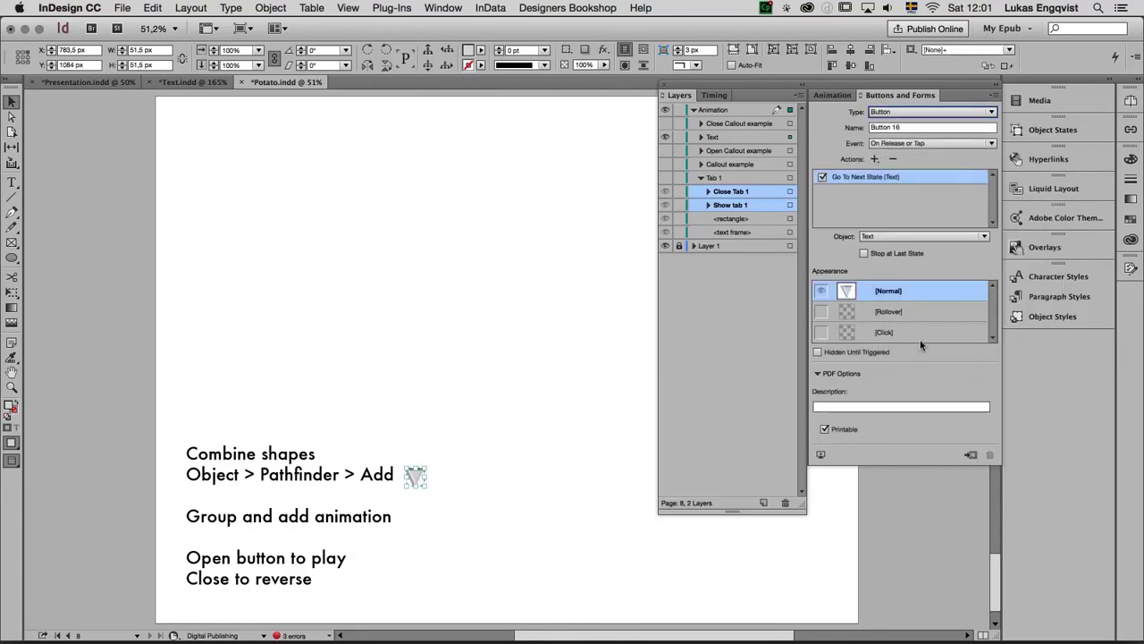
In State 2, give the up arrow a Go To Previous State action, then open the EPUB preview.
click(351, 460)
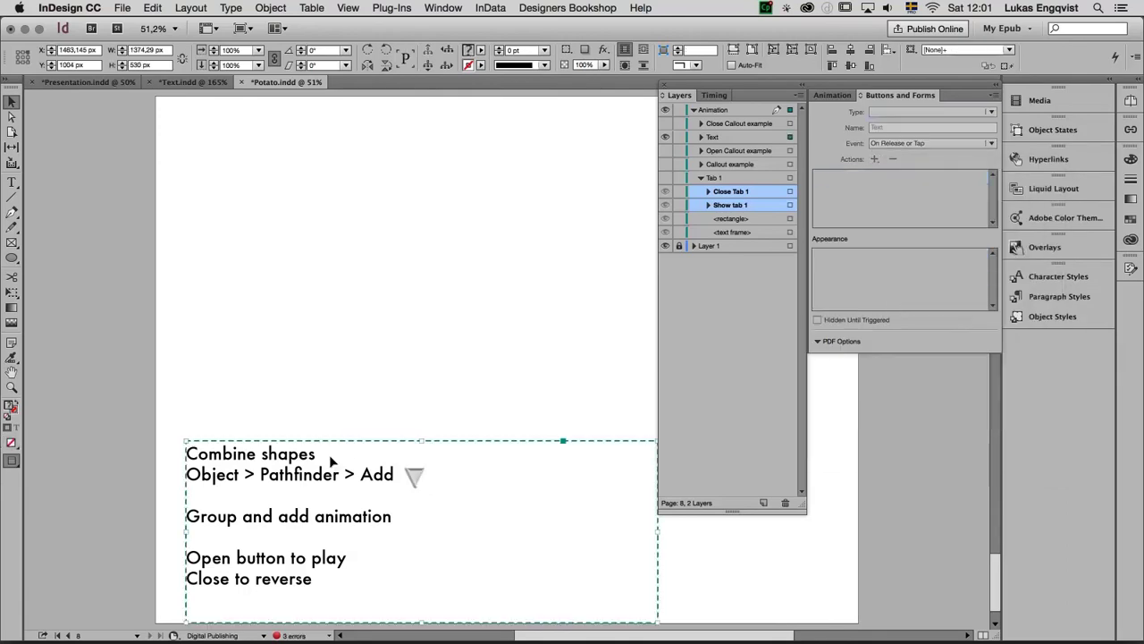
click(1055, 133)
click(974, 189)
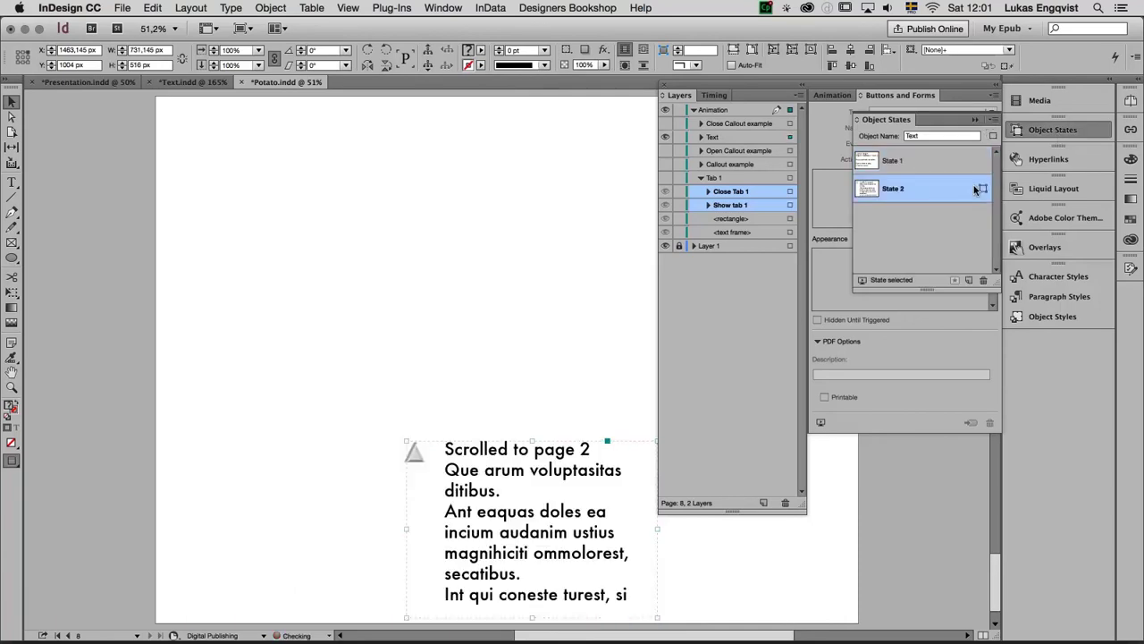
click(414, 456)
click(414, 456)
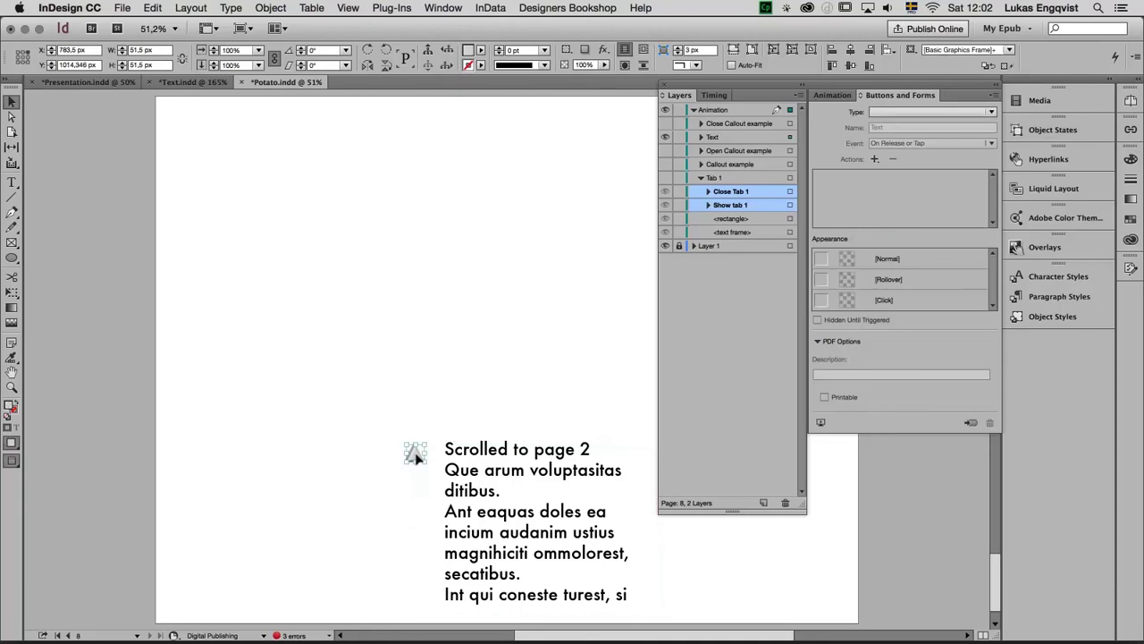
click(876, 159)
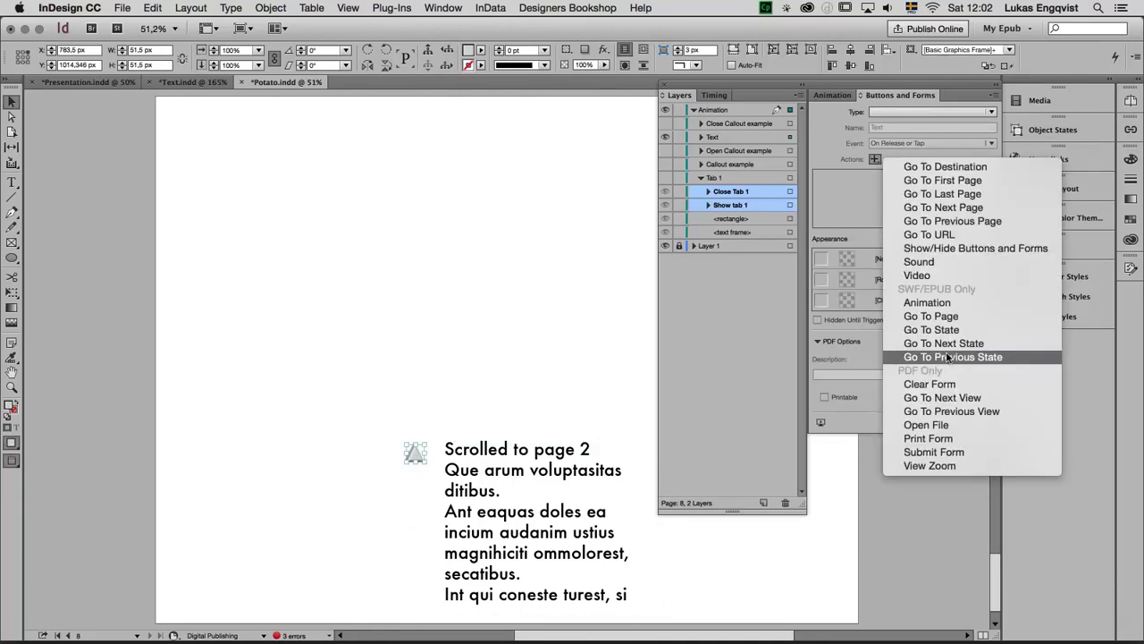
click(946, 356)
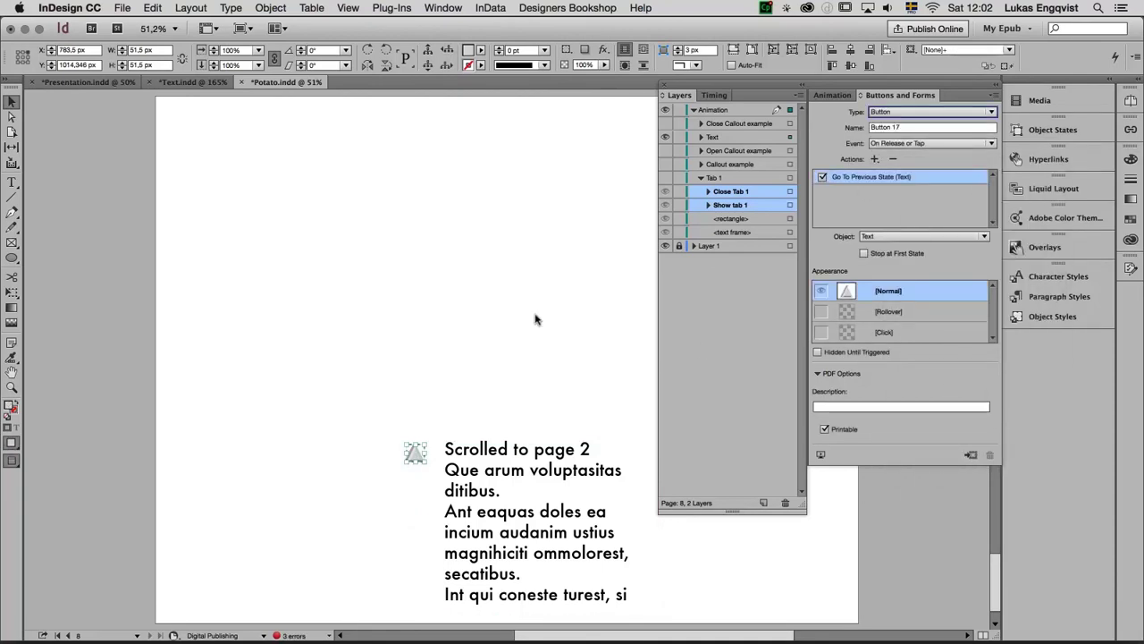
key(shift+super+Return)
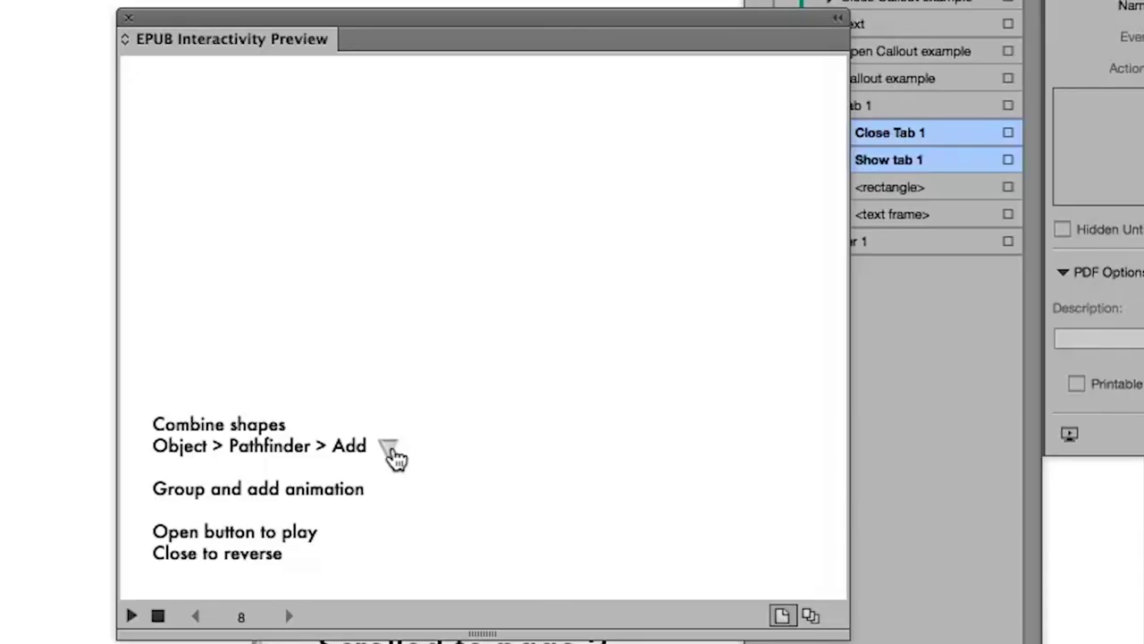
click(393, 454)
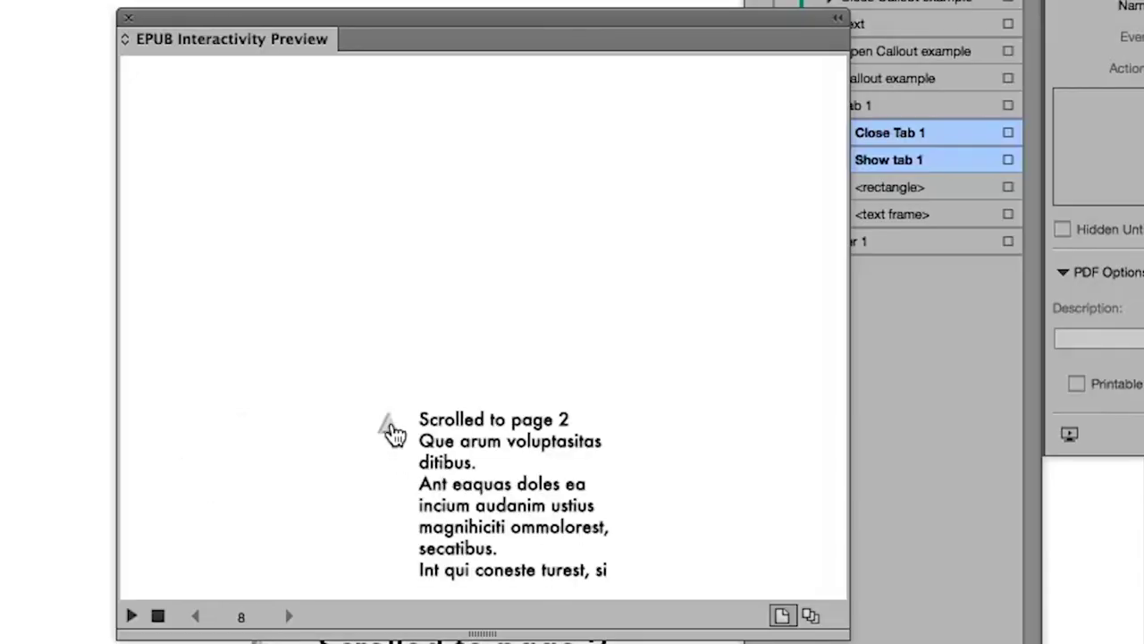
click(389, 424)
click(389, 448)
click(388, 424)
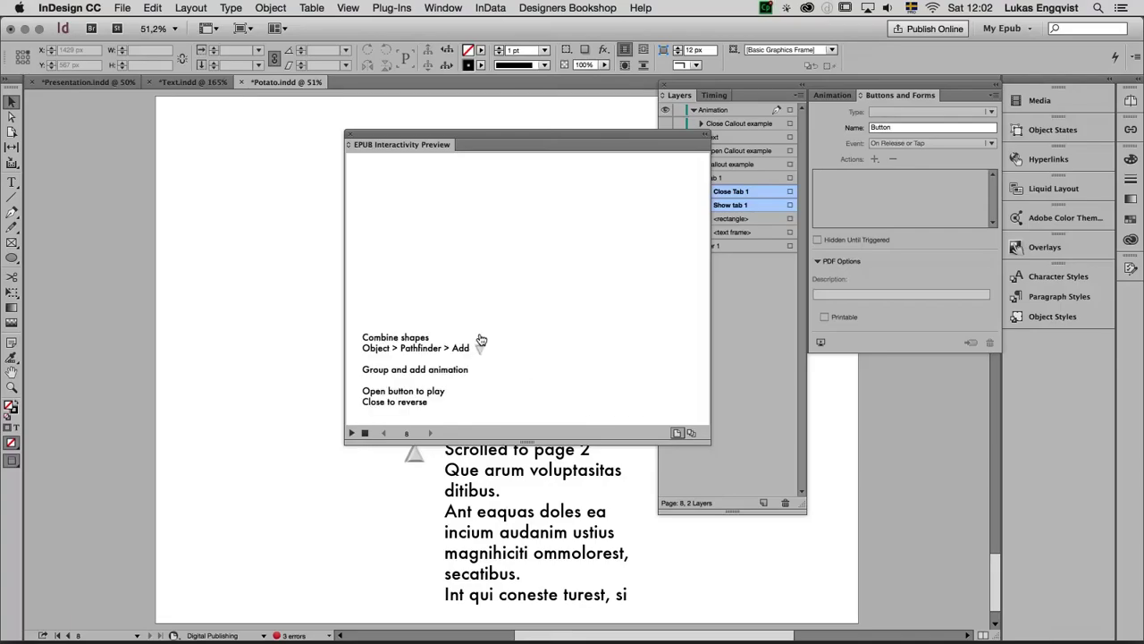
click(481, 340)
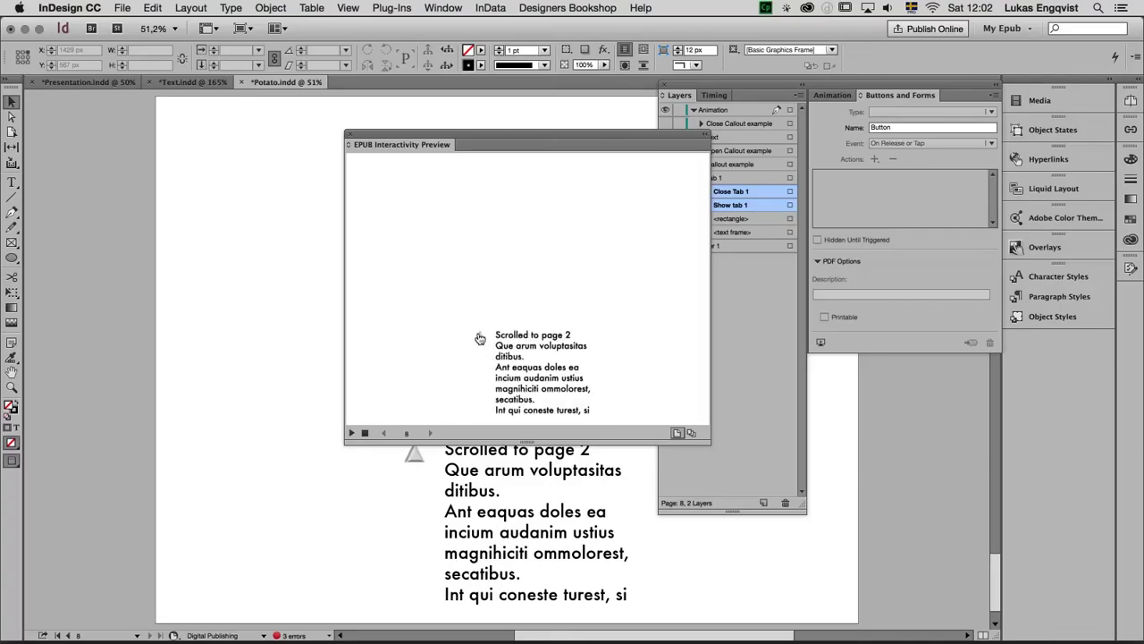
click(481, 339)
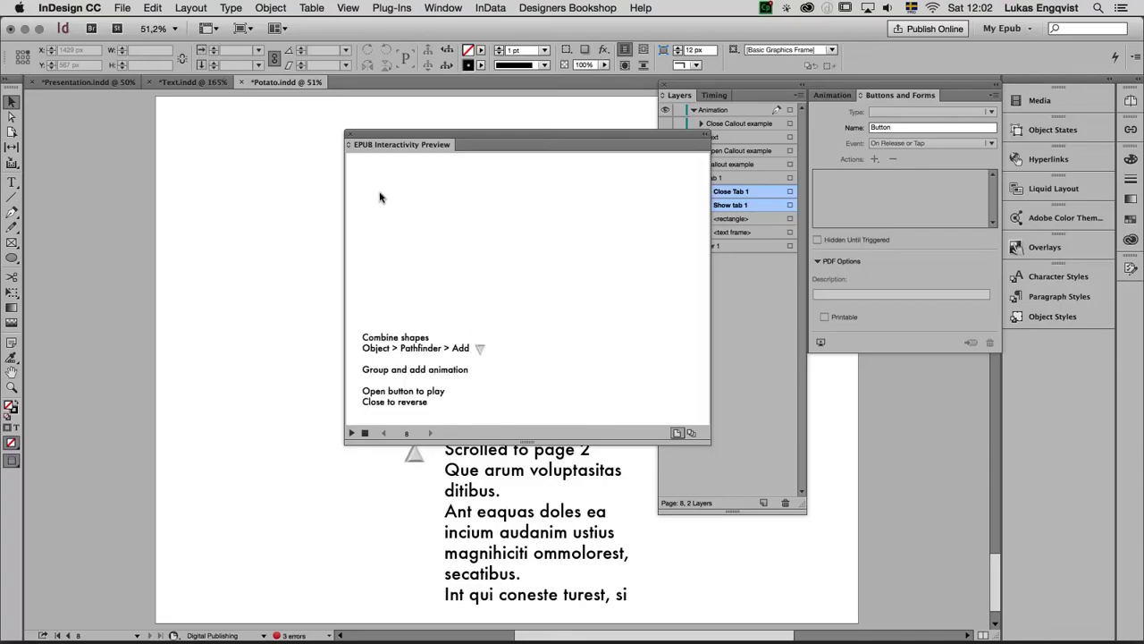
click(349, 135)
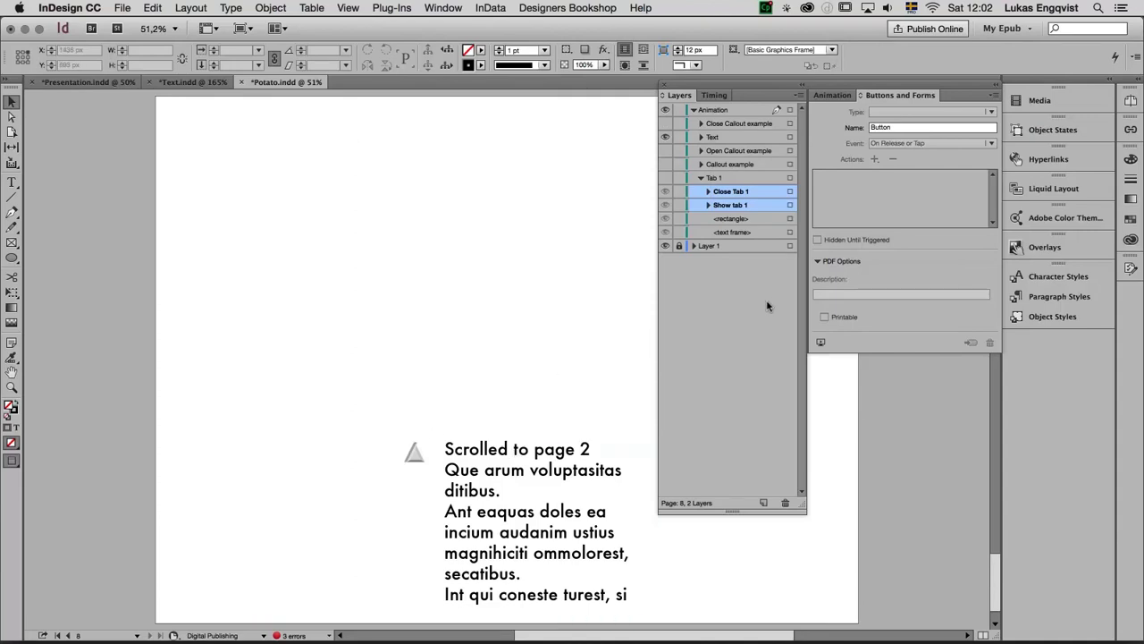
Switch the Text object back to State 1 and drag a vertical guide to its text edge.
click(1039, 133)
click(474, 465)
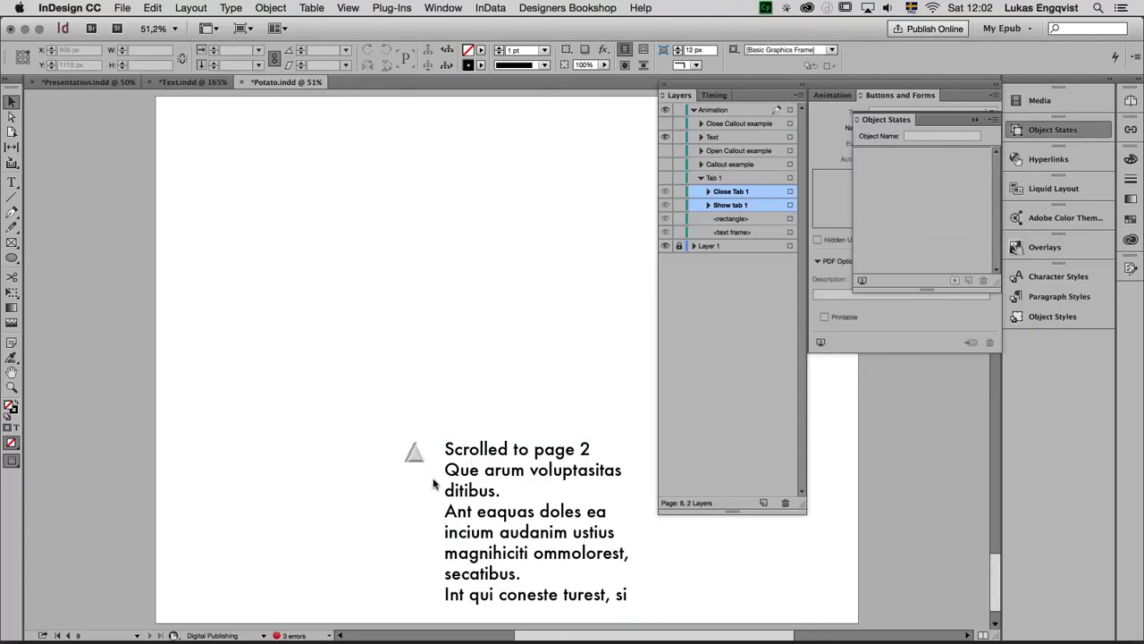
click(1037, 132)
click(932, 161)
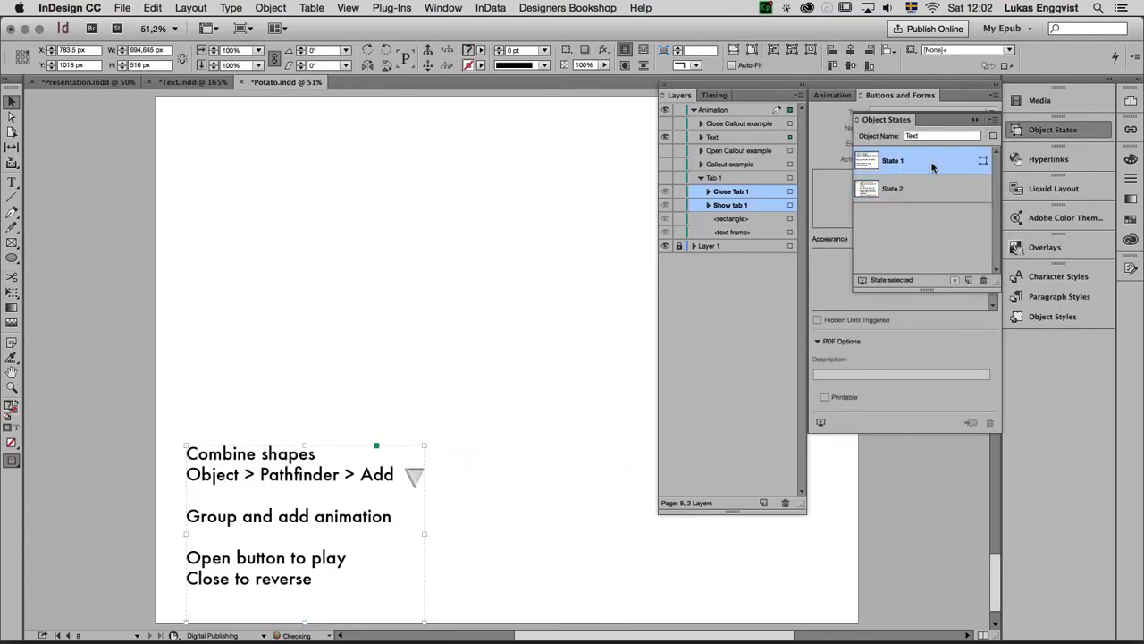
click(206, 140)
key(w)
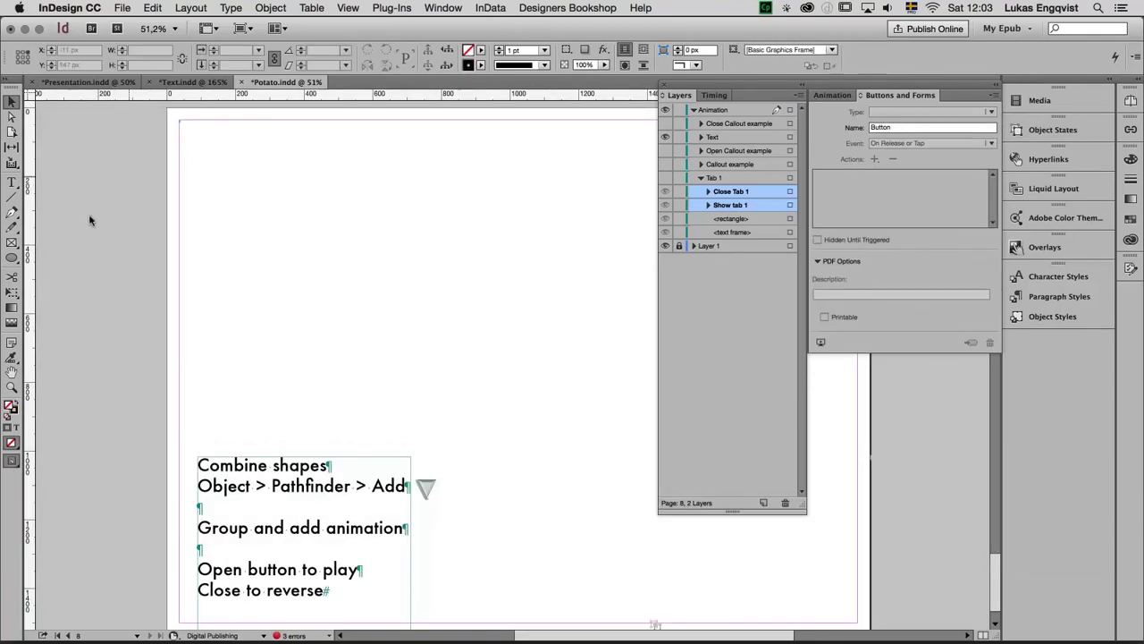
drag(33, 361, 198, 435)
Show State 2 and drag its 'Scrolled to page 2' text frame left onto the guide.
click(436, 484)
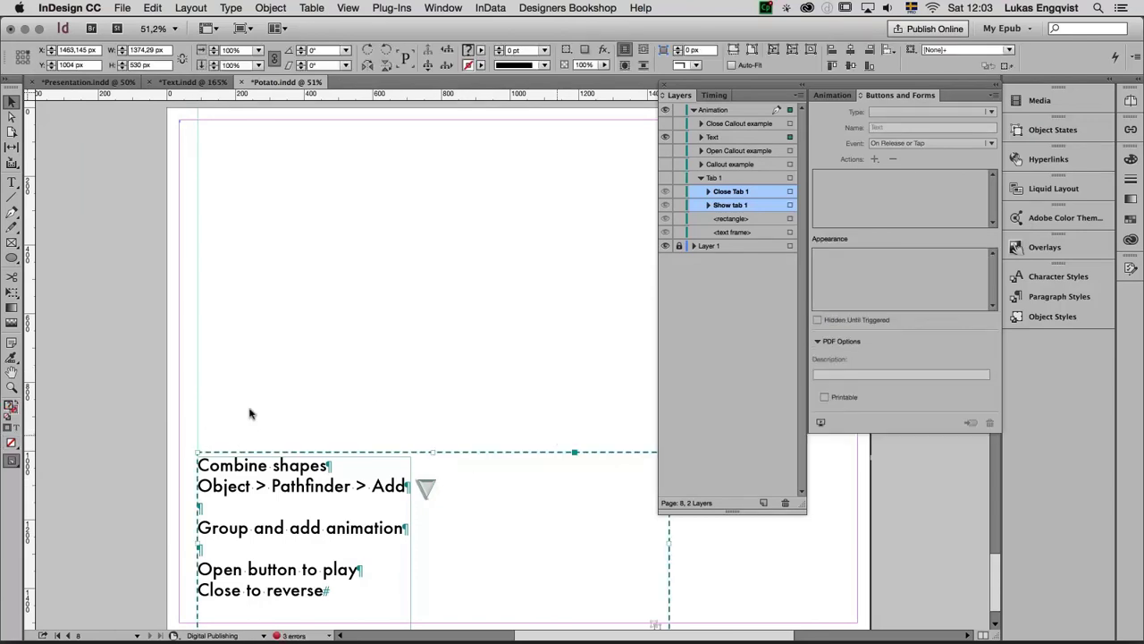
click(1053, 130)
click(951, 202)
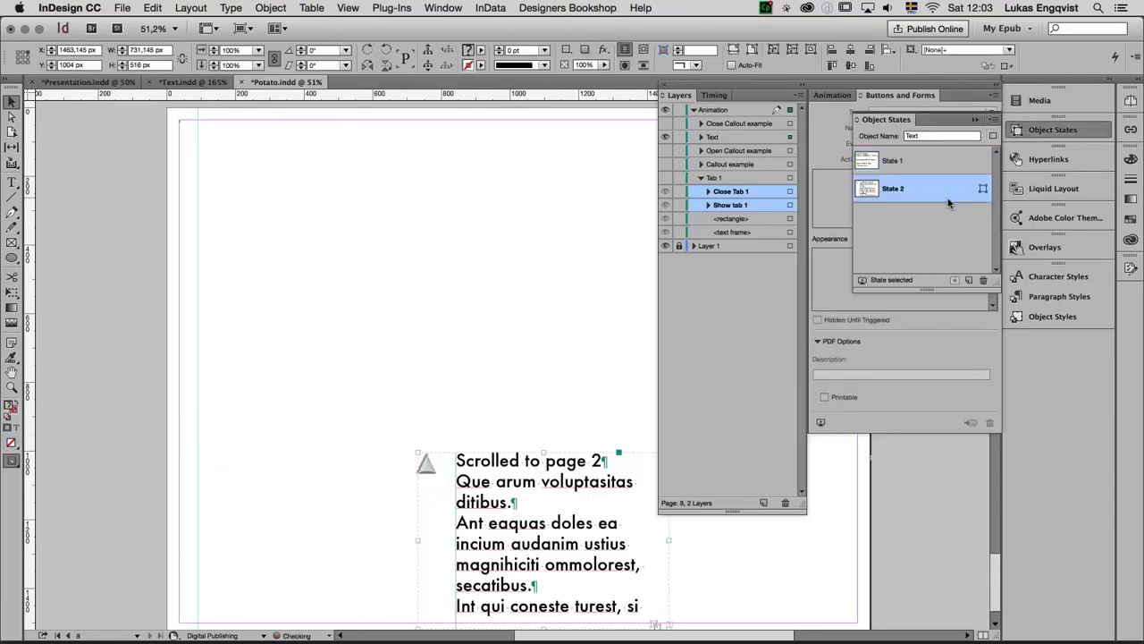
double_click(552, 482)
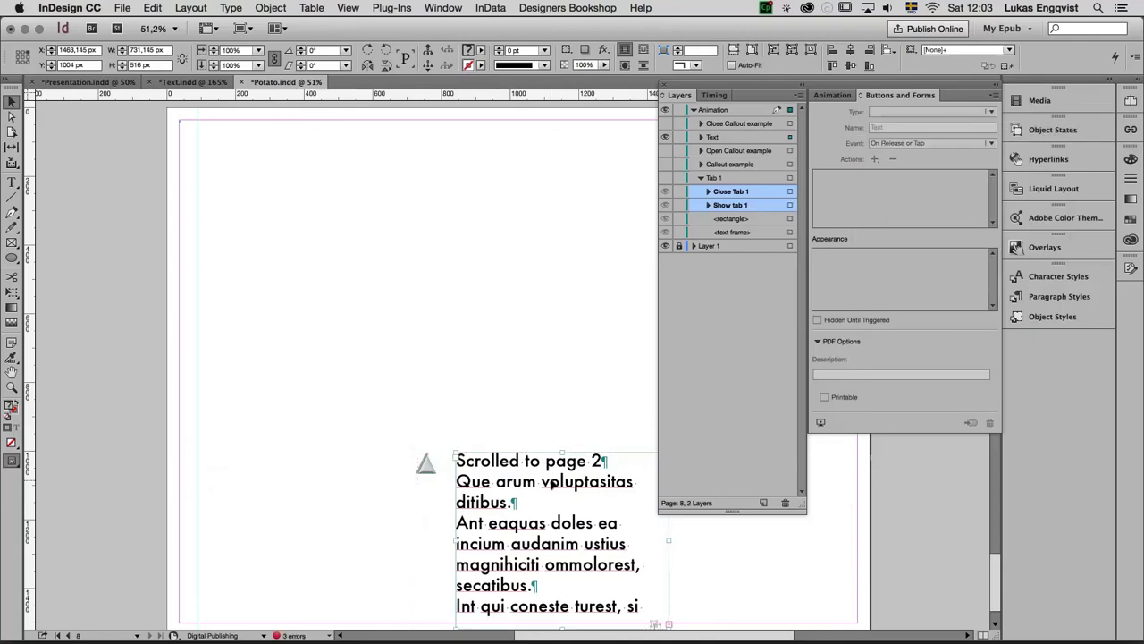
drag(552, 482, 296, 480)
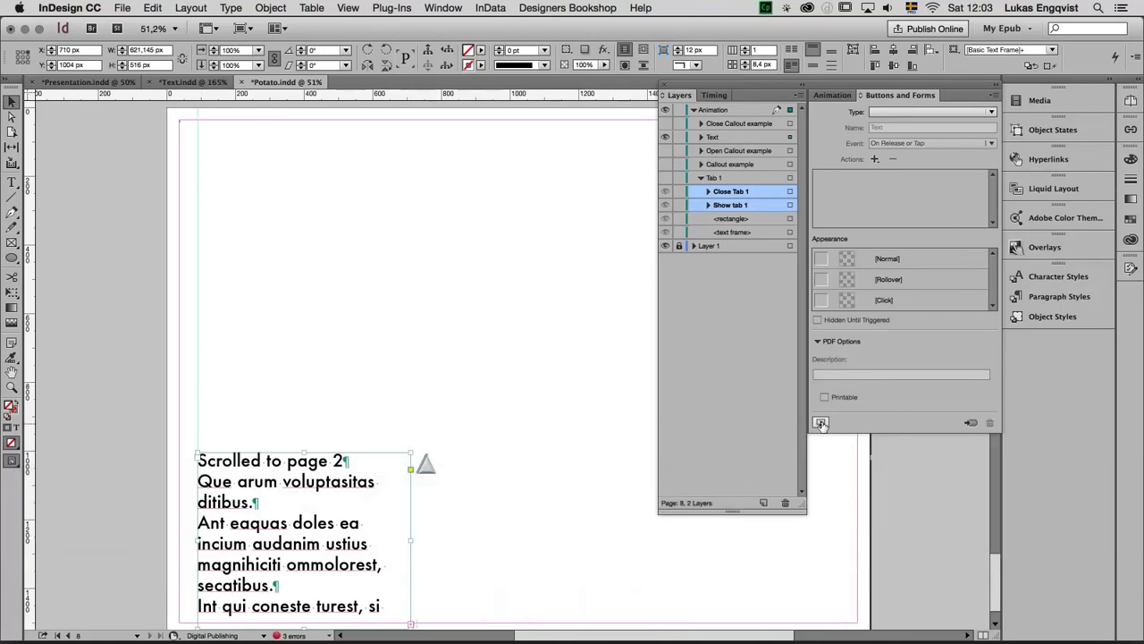
click(820, 422)
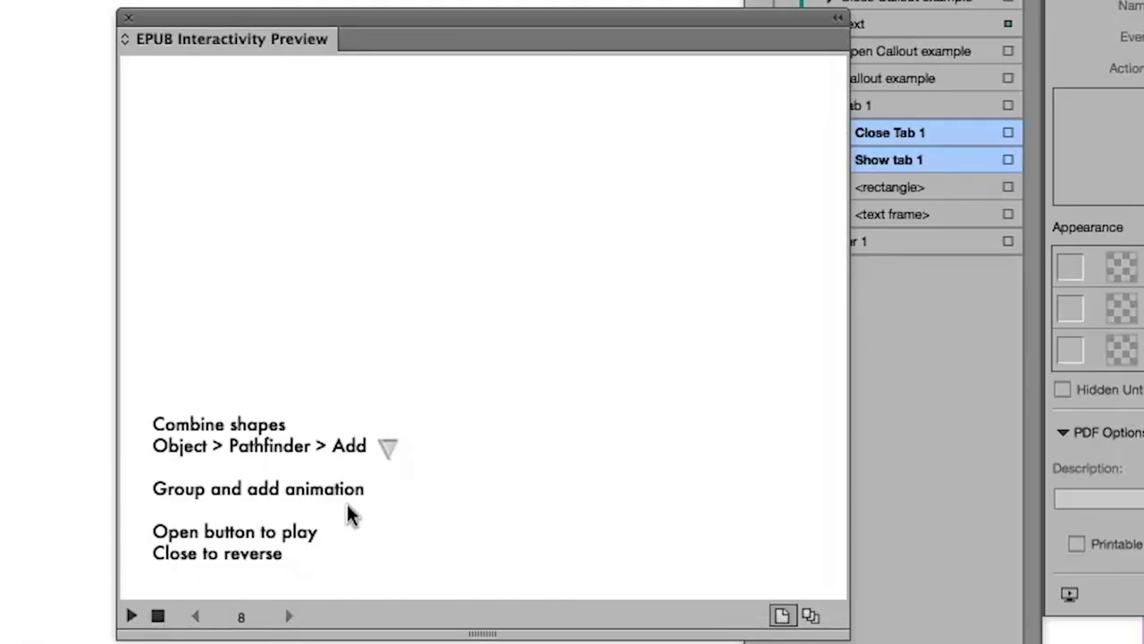
click(396, 460)
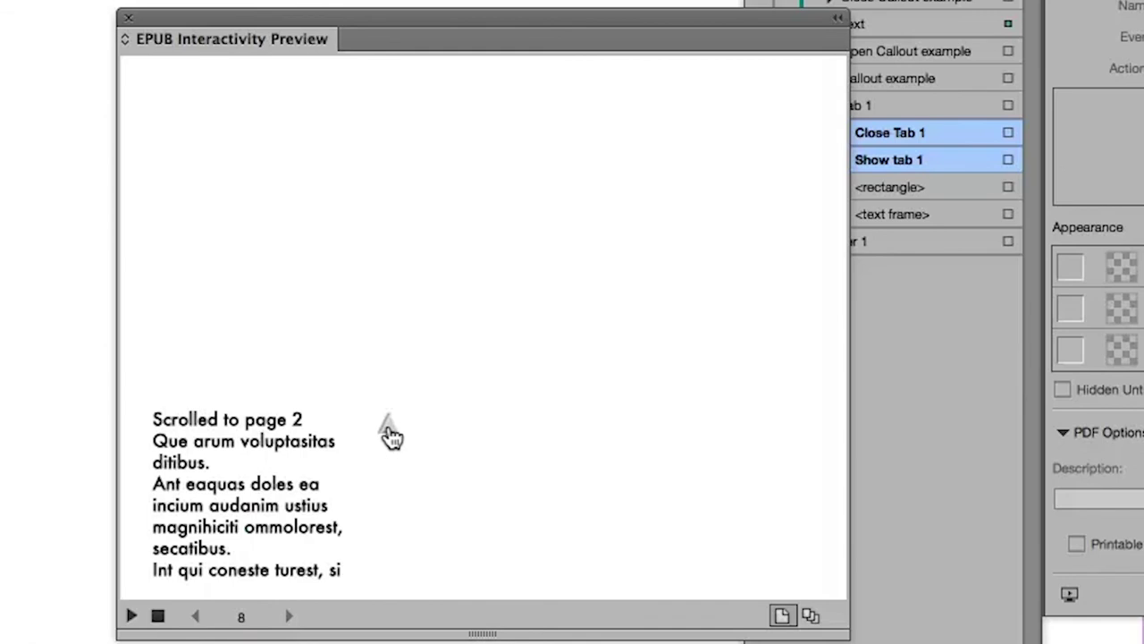
click(390, 431)
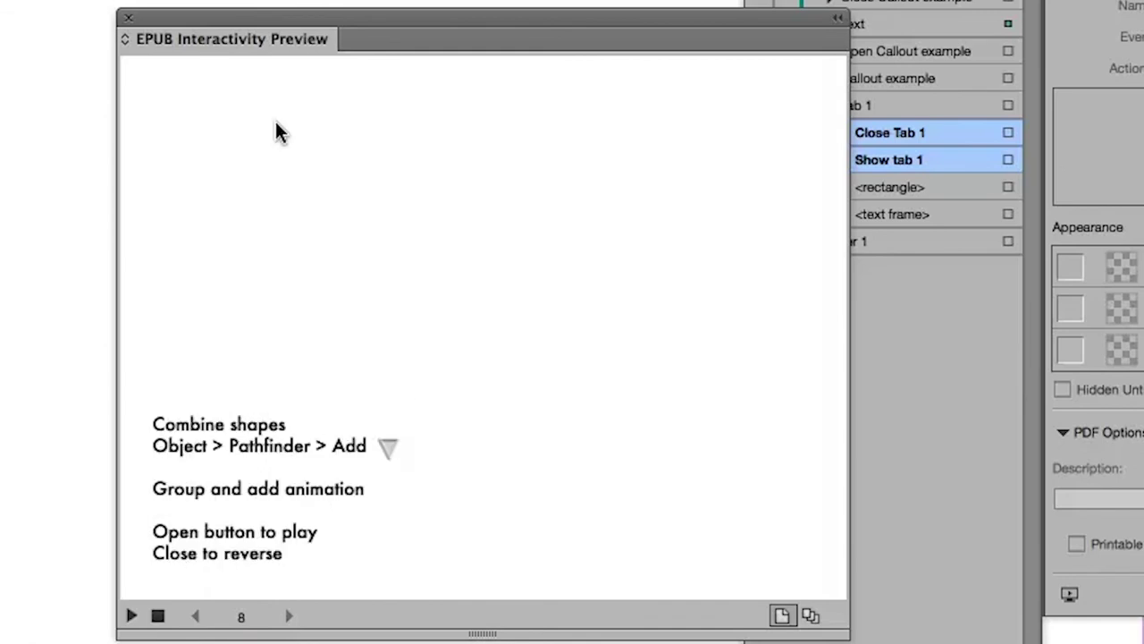
click(128, 18)
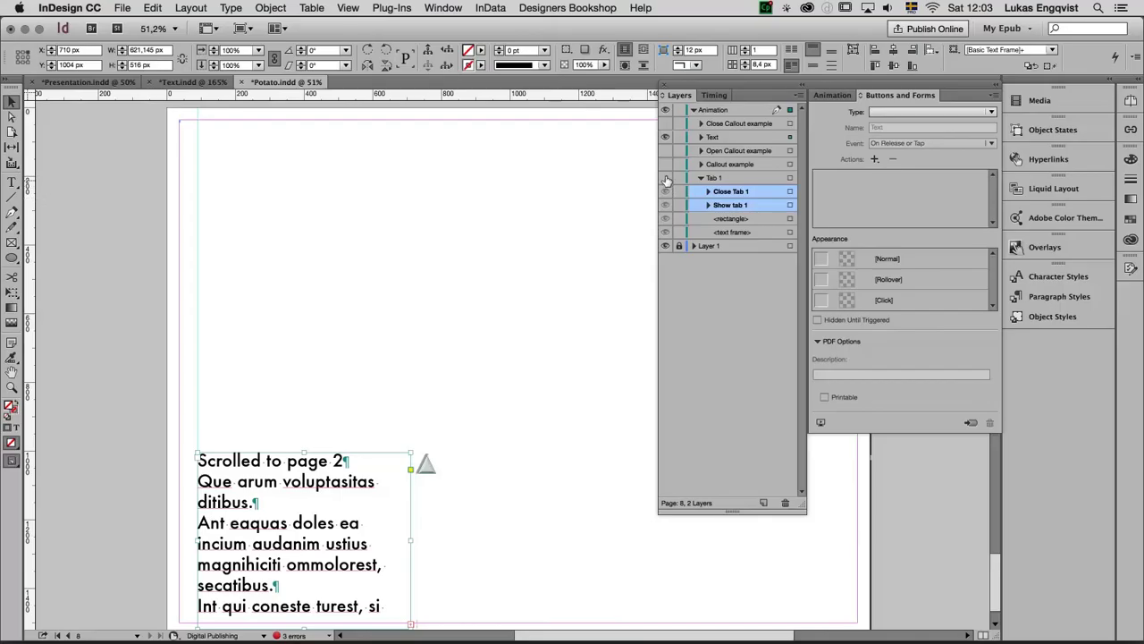
click(665, 178)
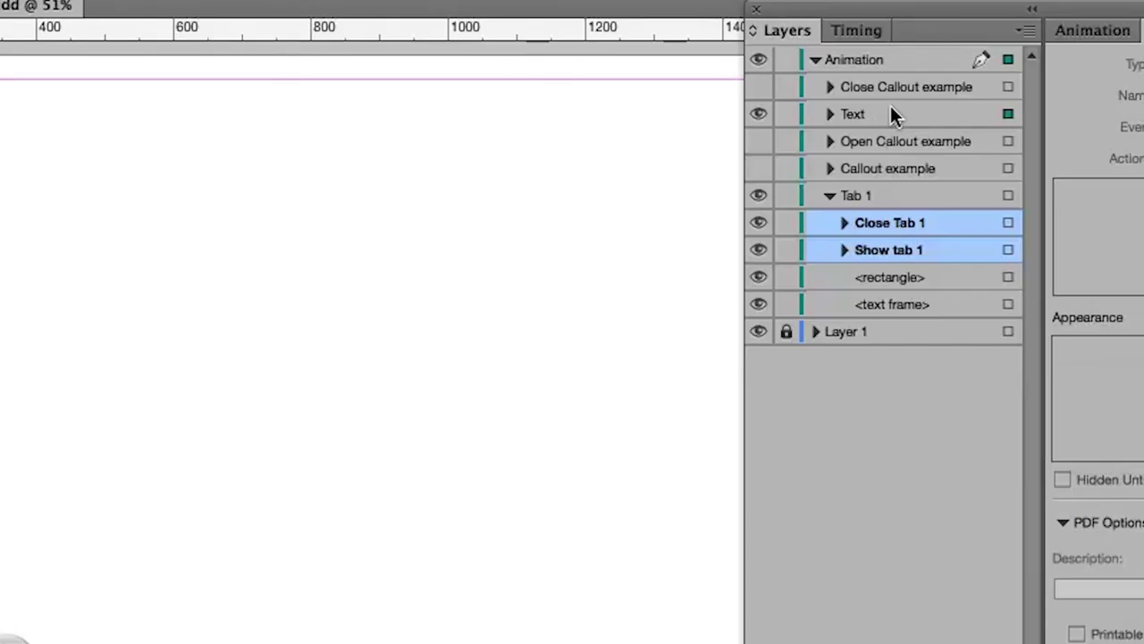
Drag the Text layer into the Tab 1 group below Show tab 1, then preview the spread.
drag(894, 113, 898, 265)
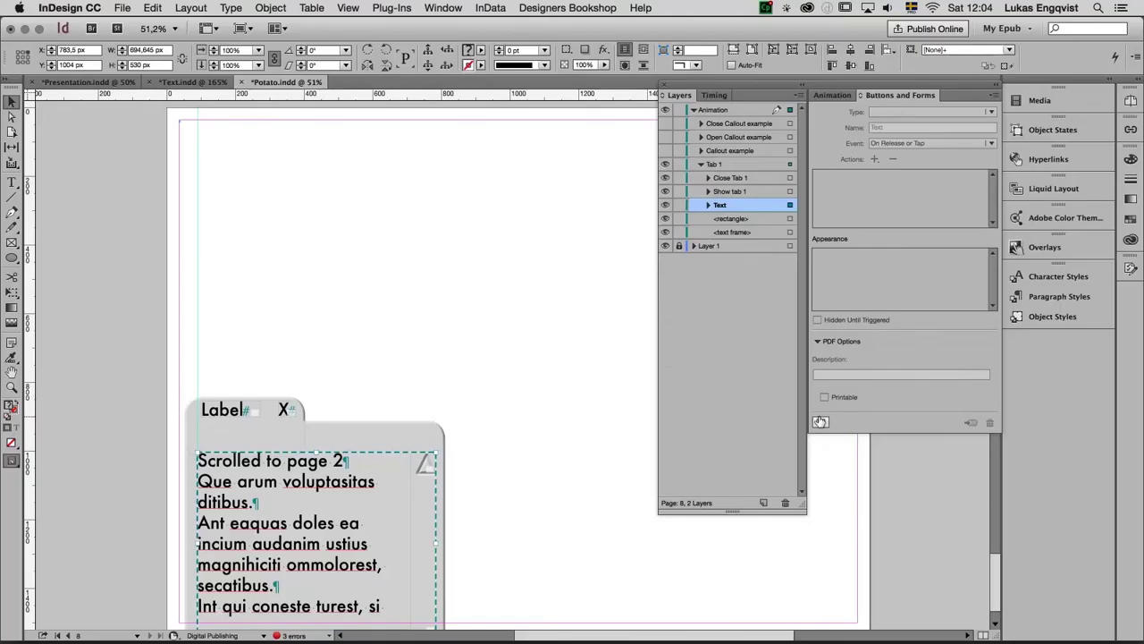
click(1070, 643)
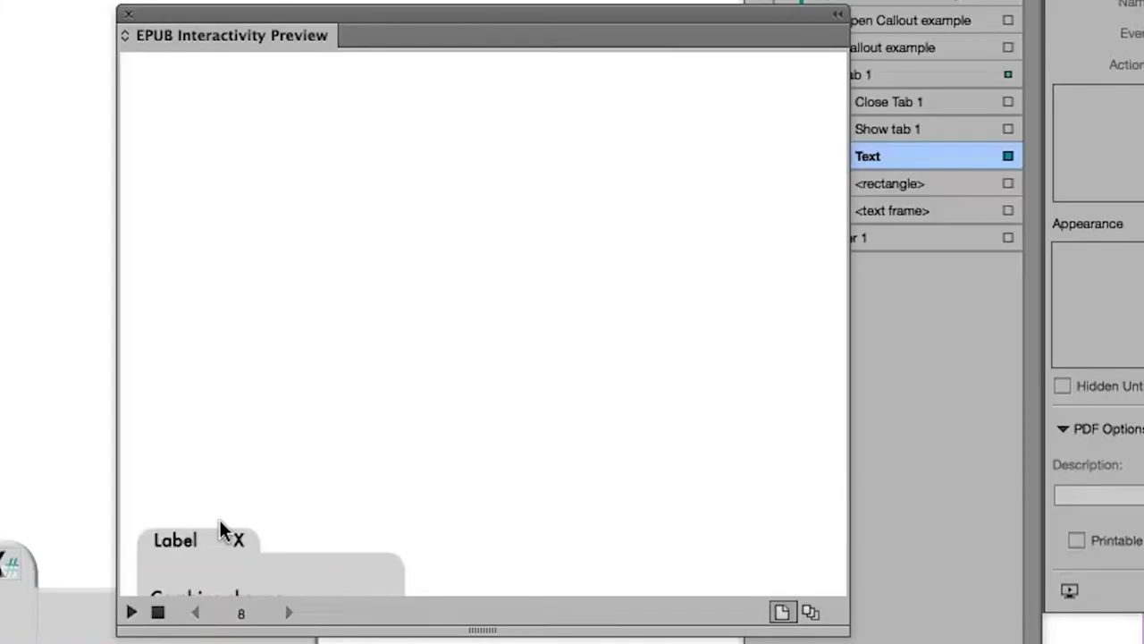
In the preview, fly the panel in with the Label tab and close it with the X.
click(188, 554)
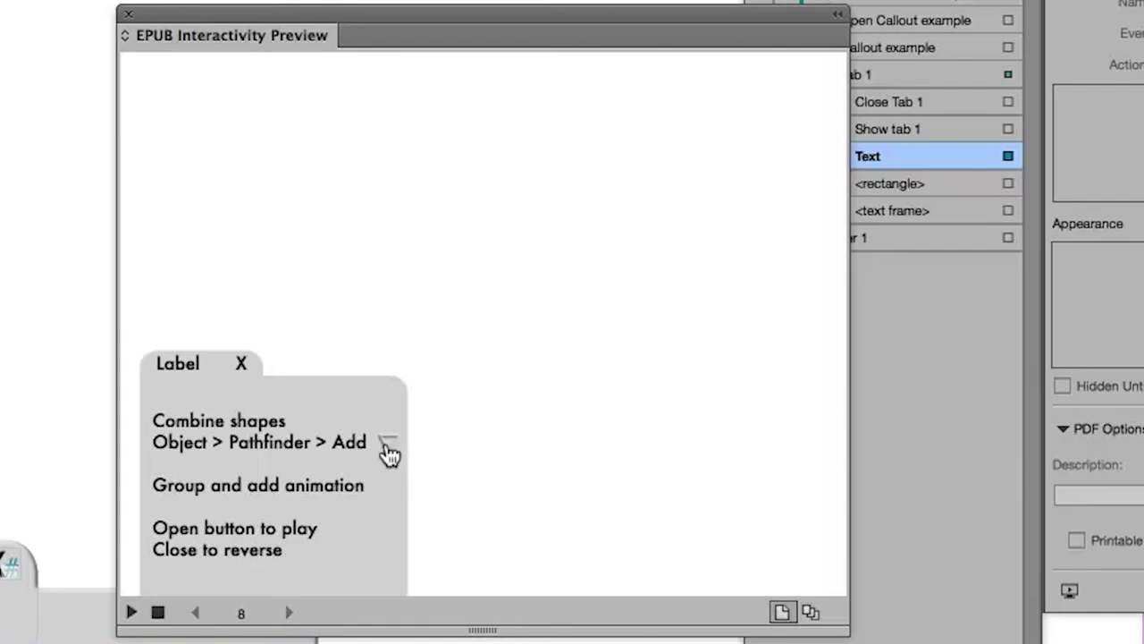
click(244, 365)
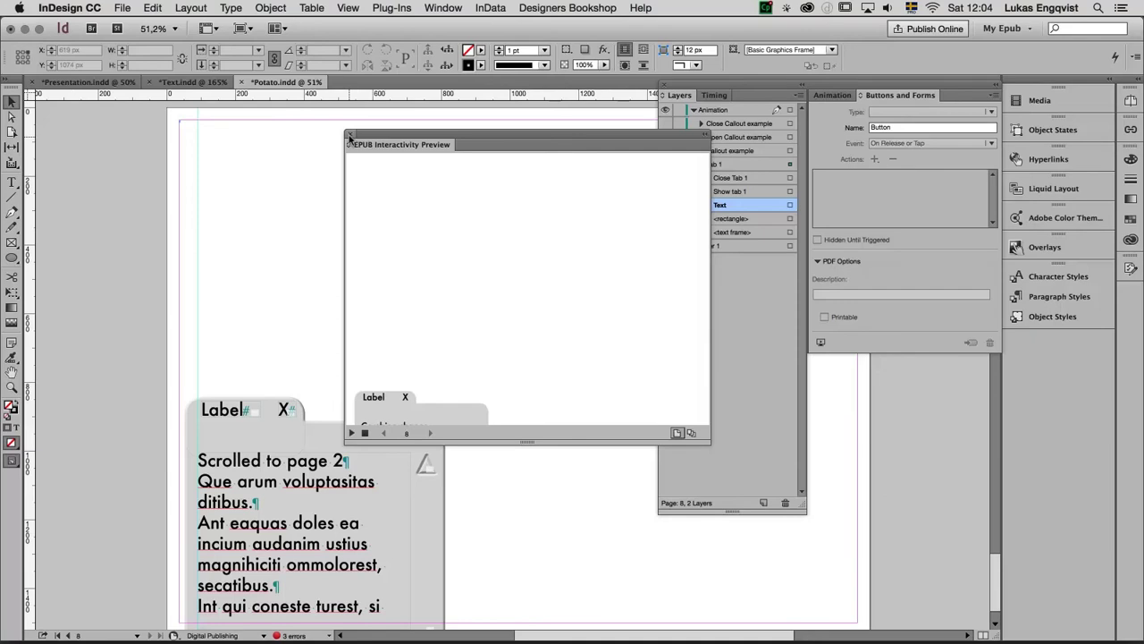
Close the preview and give the State 1 triangle a Go To Next State action.
click(128, 14)
click(398, 505)
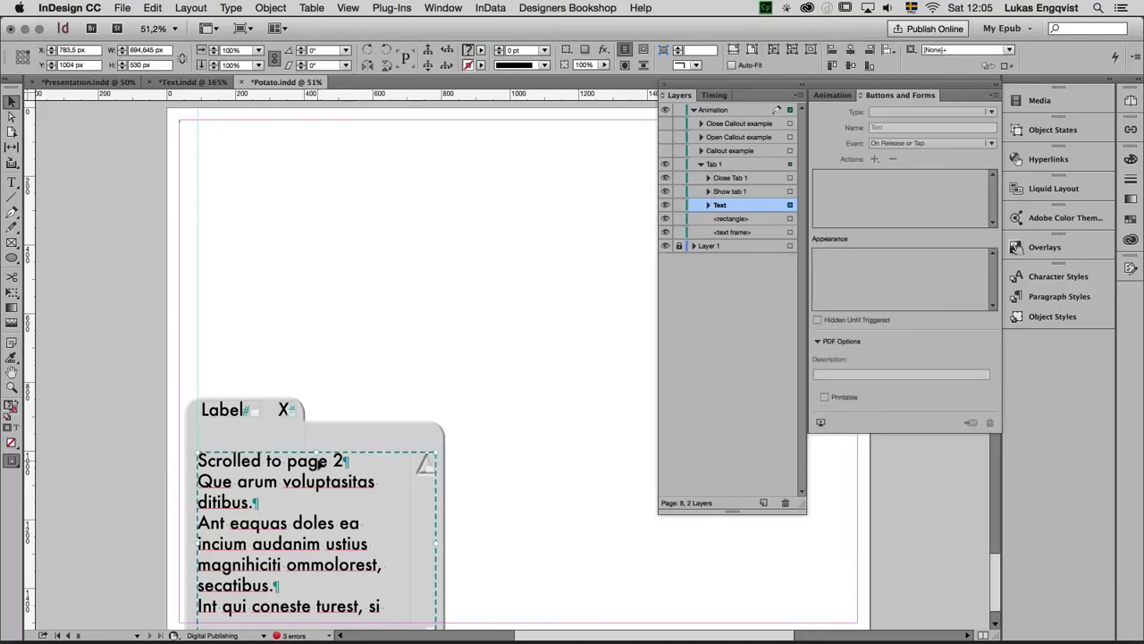
click(1067, 133)
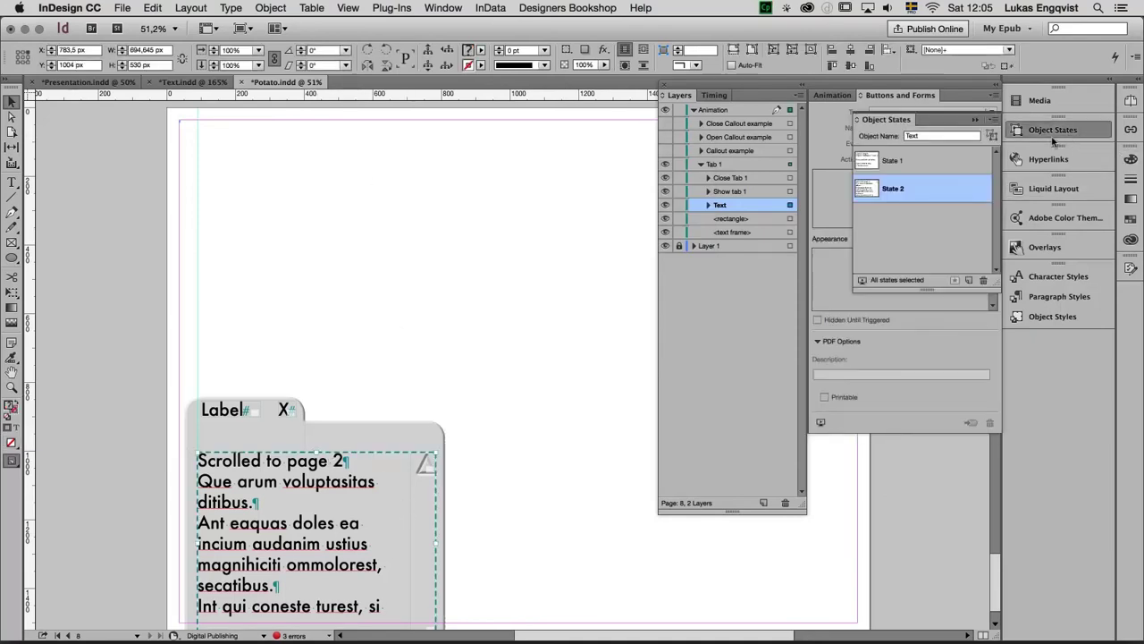
click(933, 162)
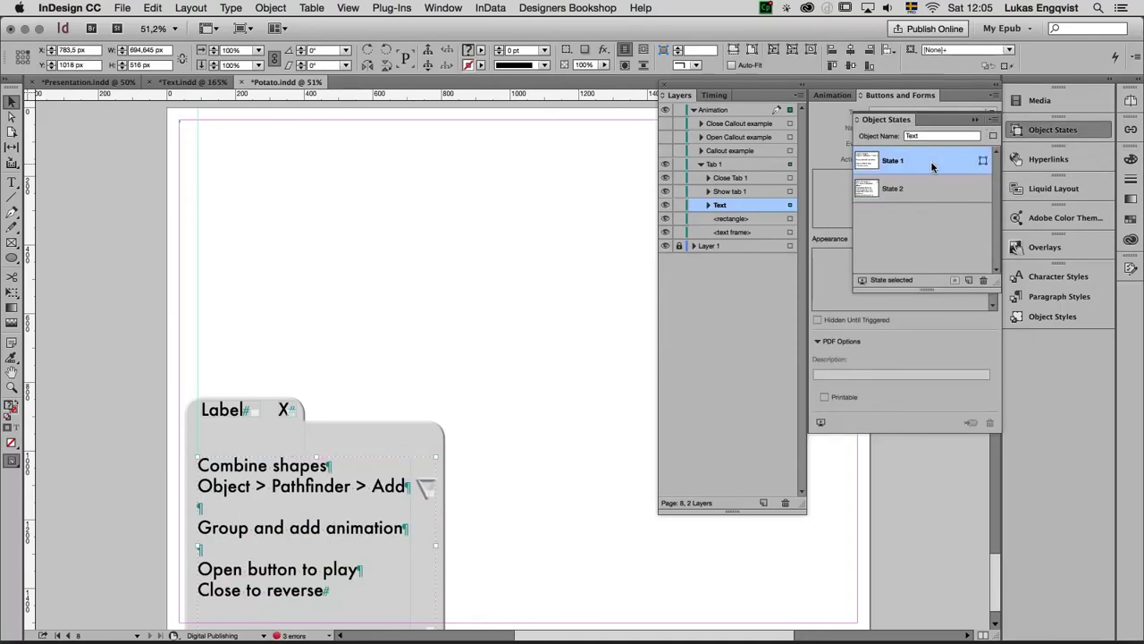
click(425, 487)
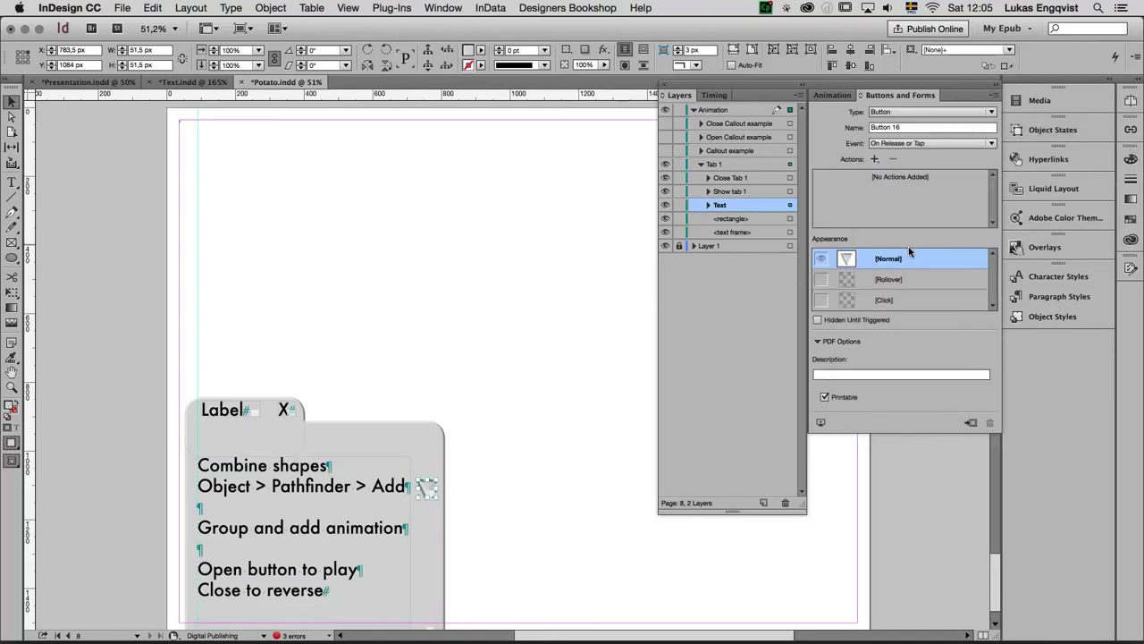
click(874, 159)
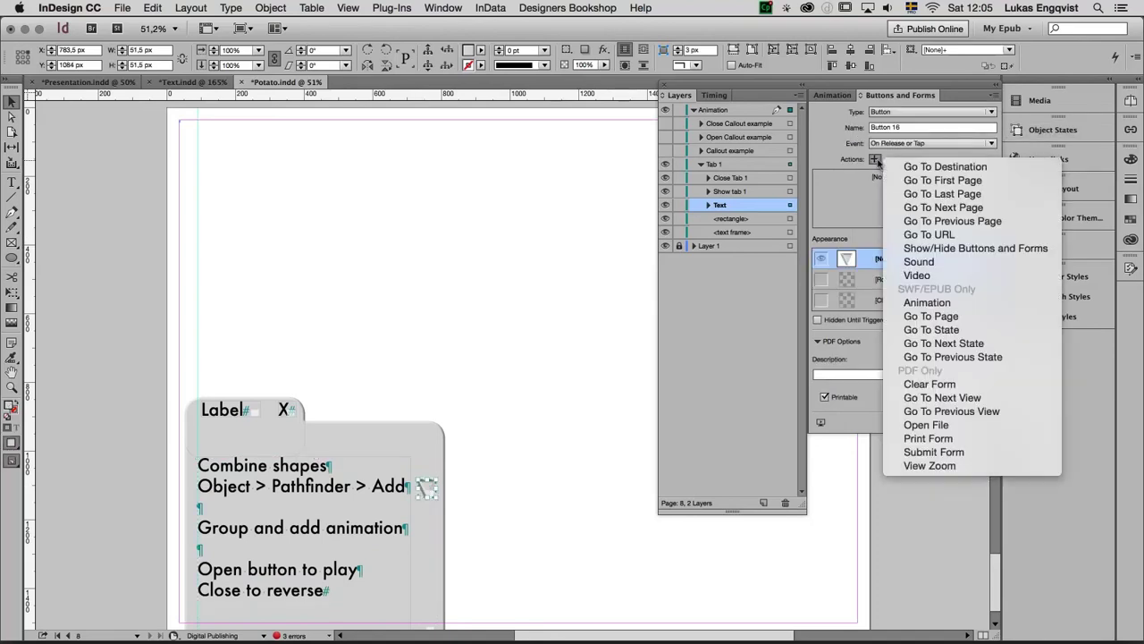
click(953, 343)
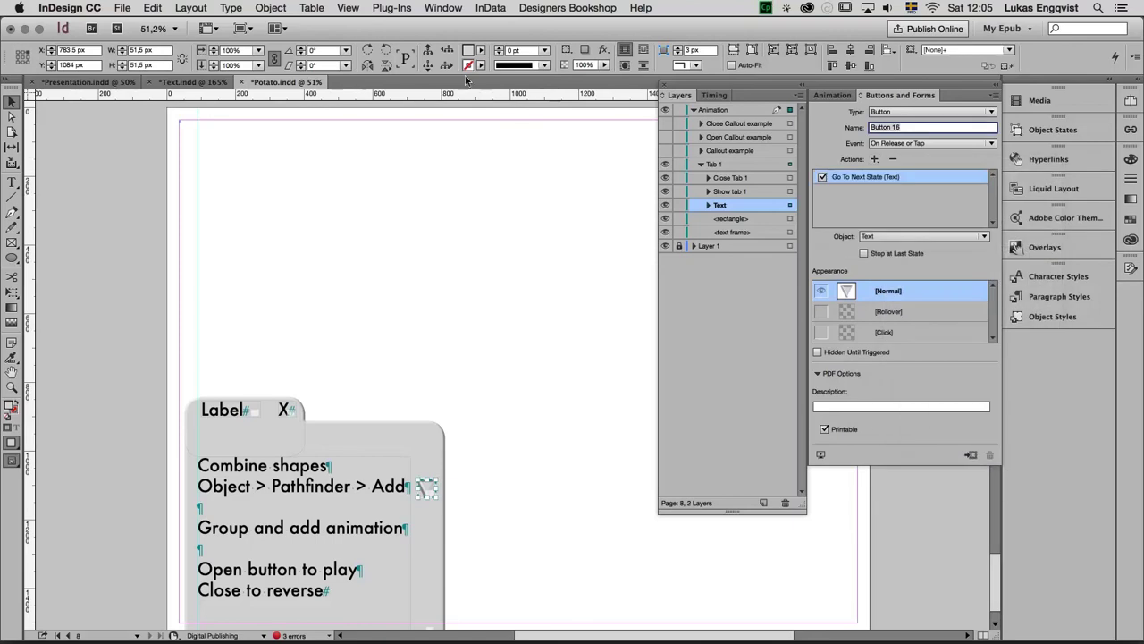
Give the State 2 triangle a Go To Previous State action and preview the page.
click(428, 49)
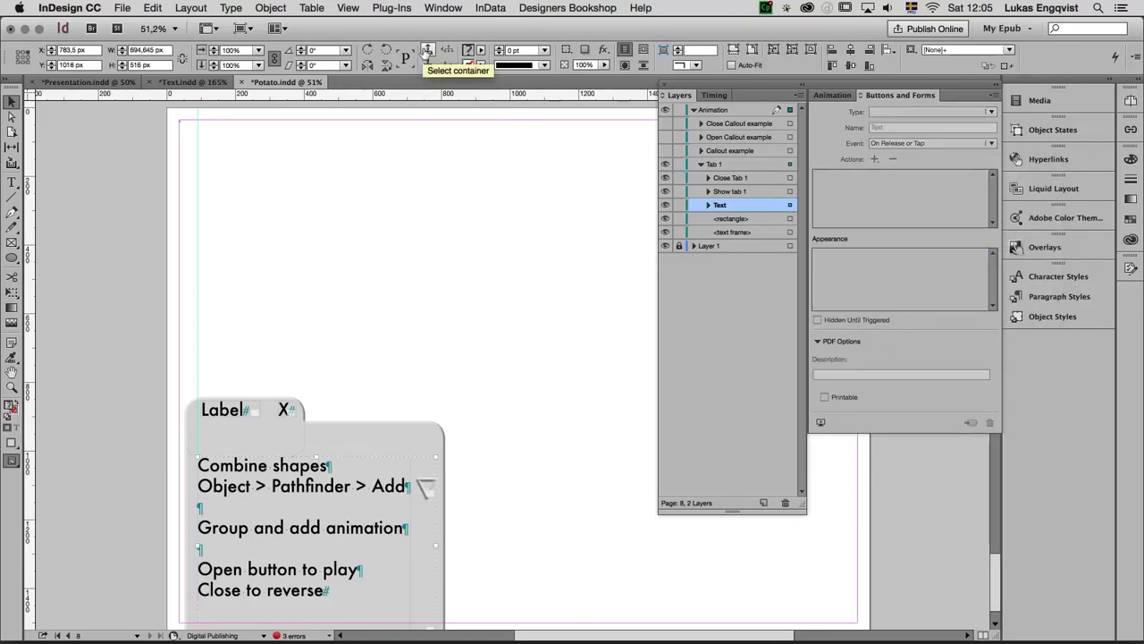
click(1022, 130)
click(944, 188)
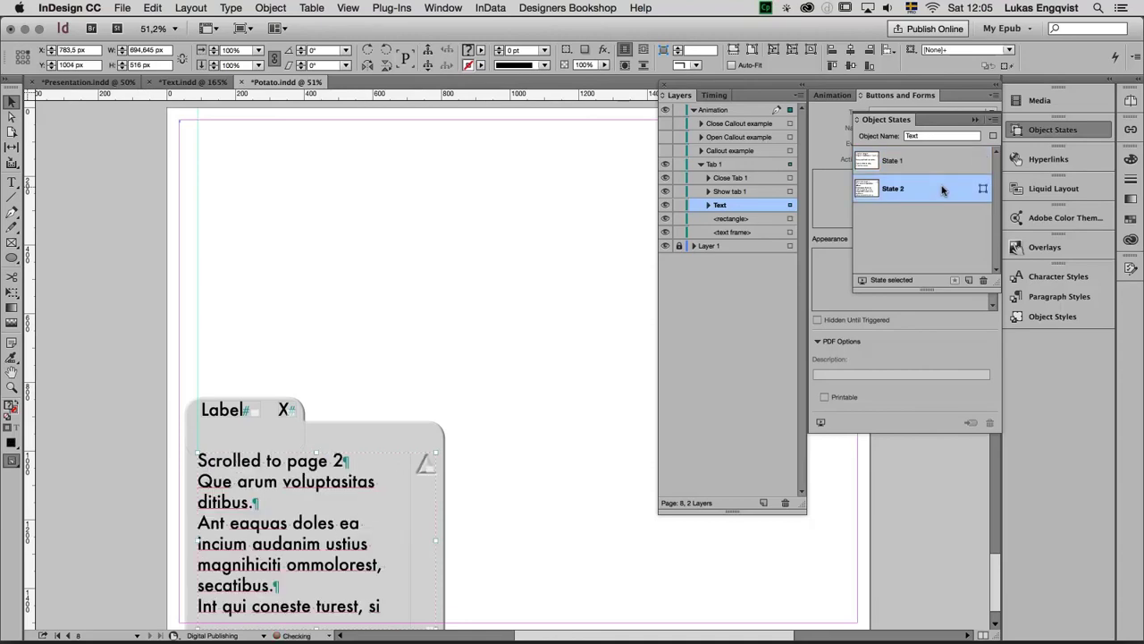
click(426, 459)
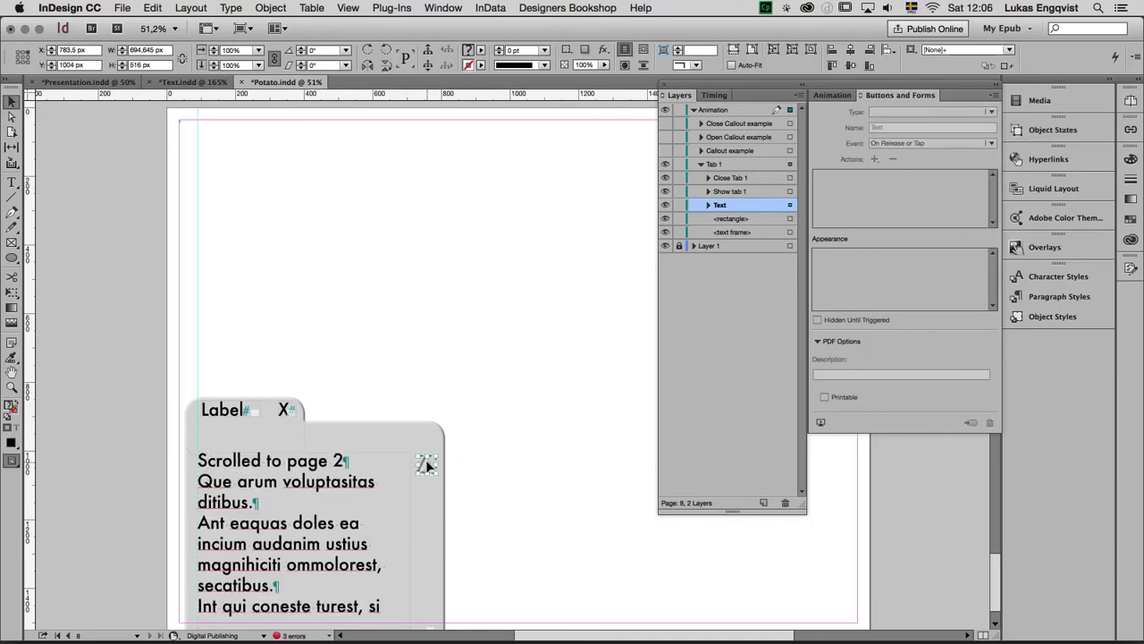
click(425, 459)
click(875, 159)
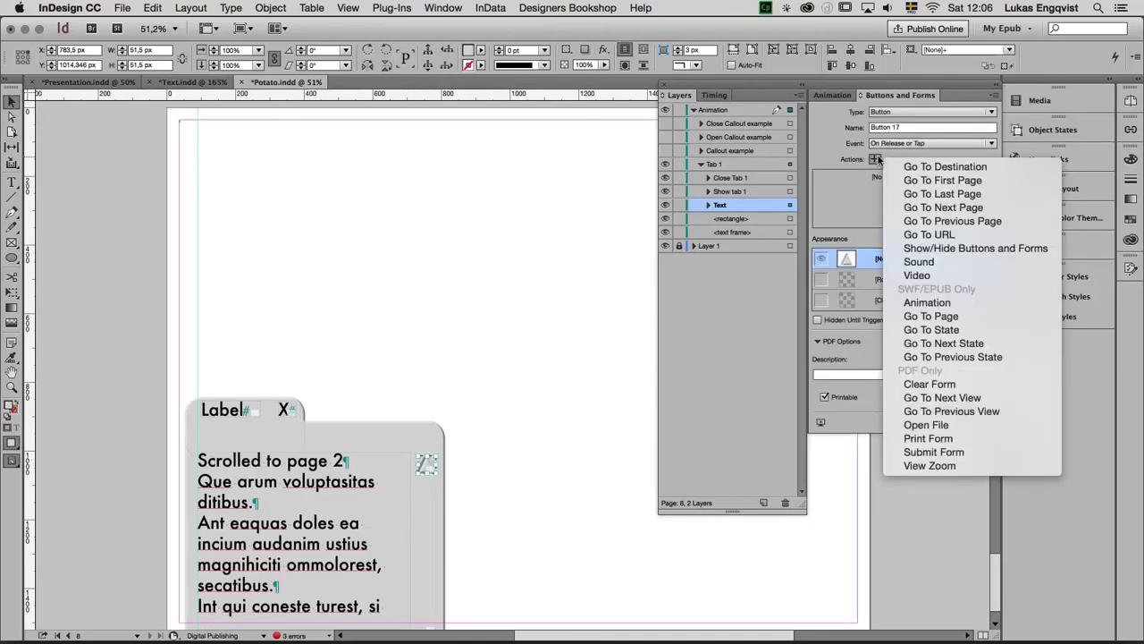
click(930, 357)
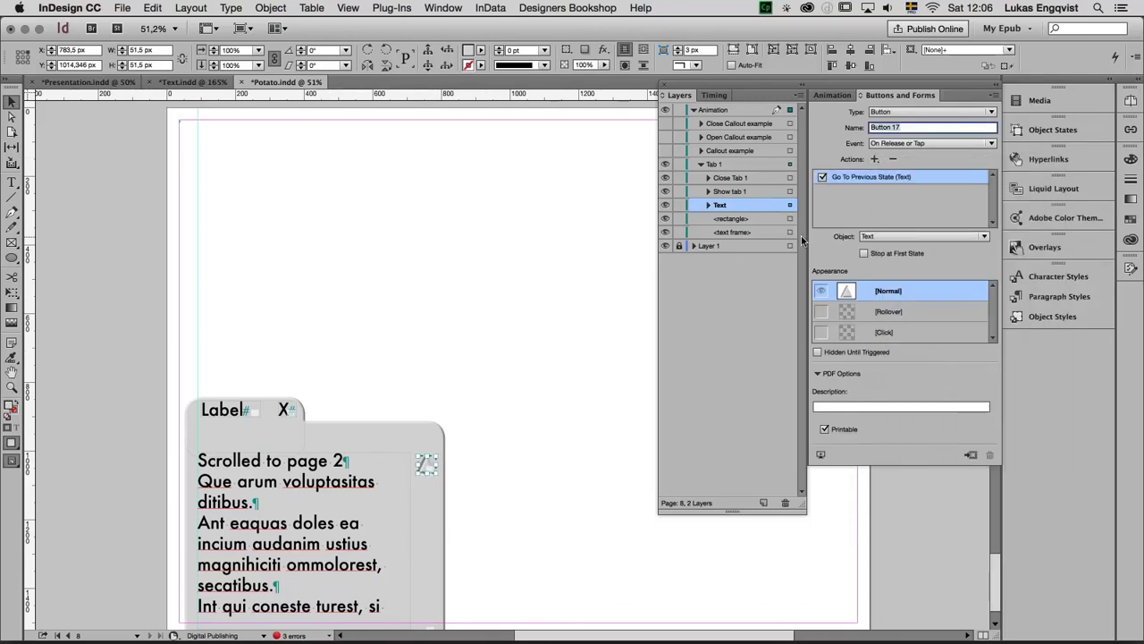
click(822, 455)
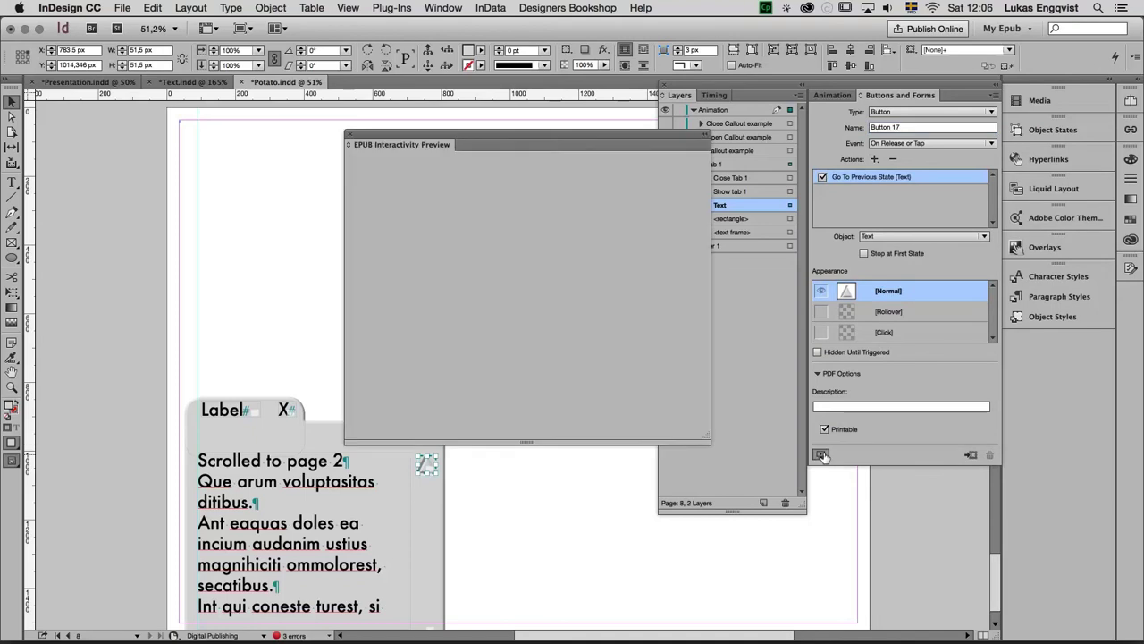
click(375, 399)
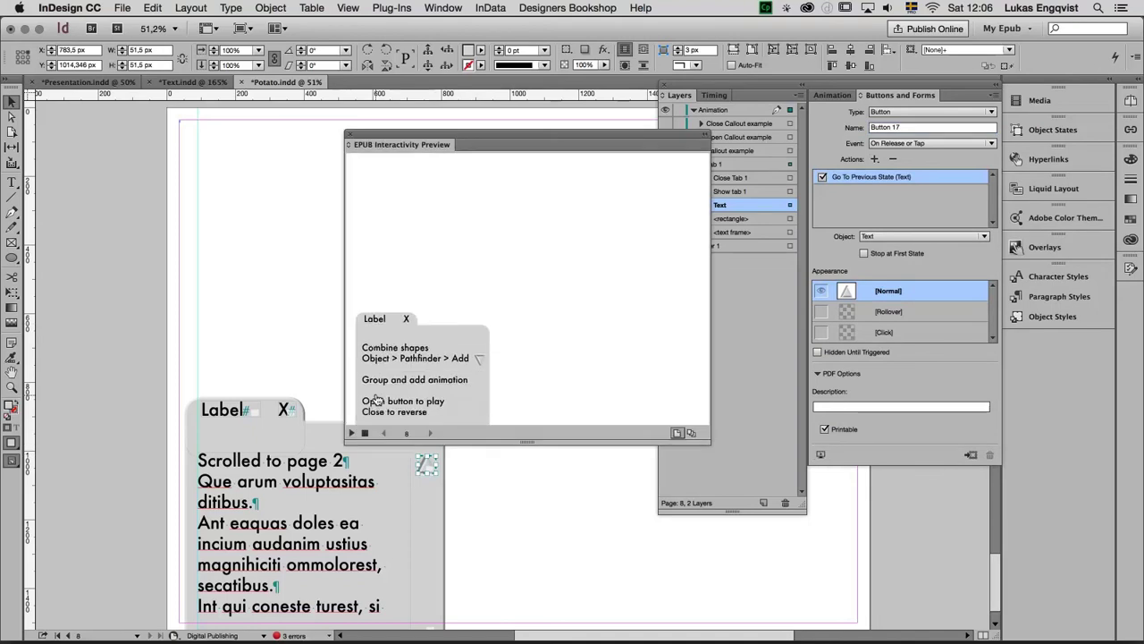
click(481, 351)
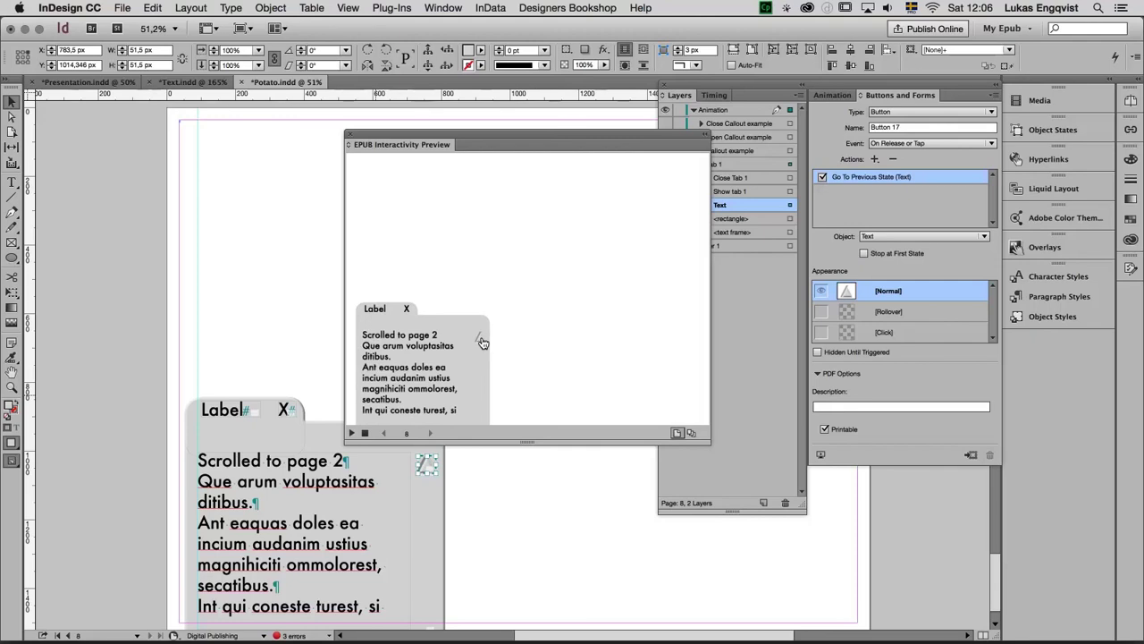
click(481, 345)
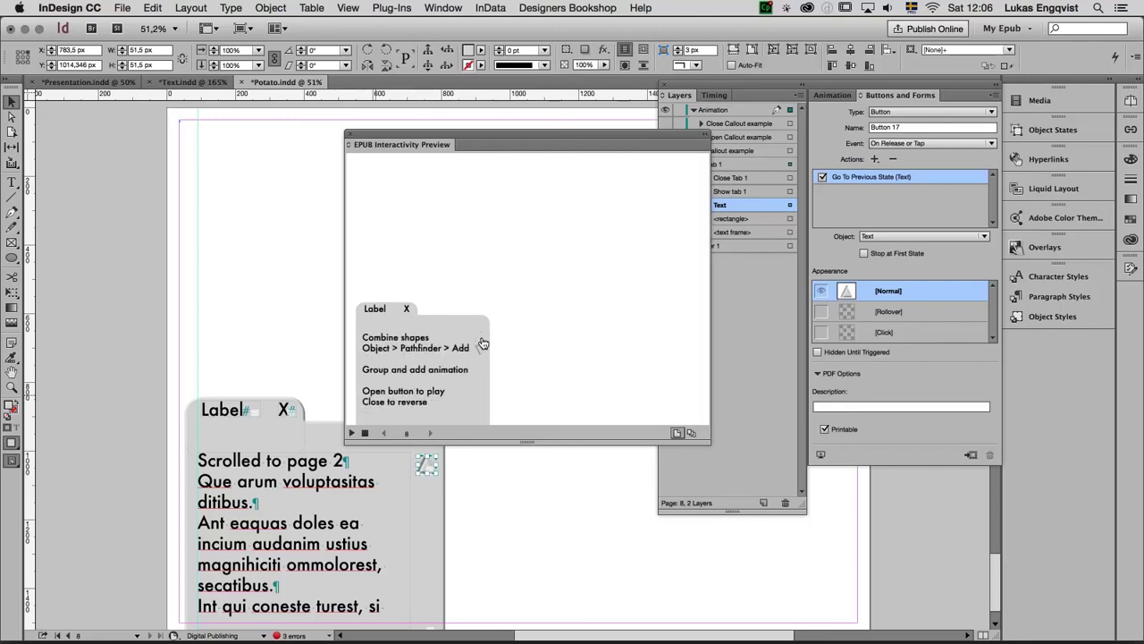
click(407, 310)
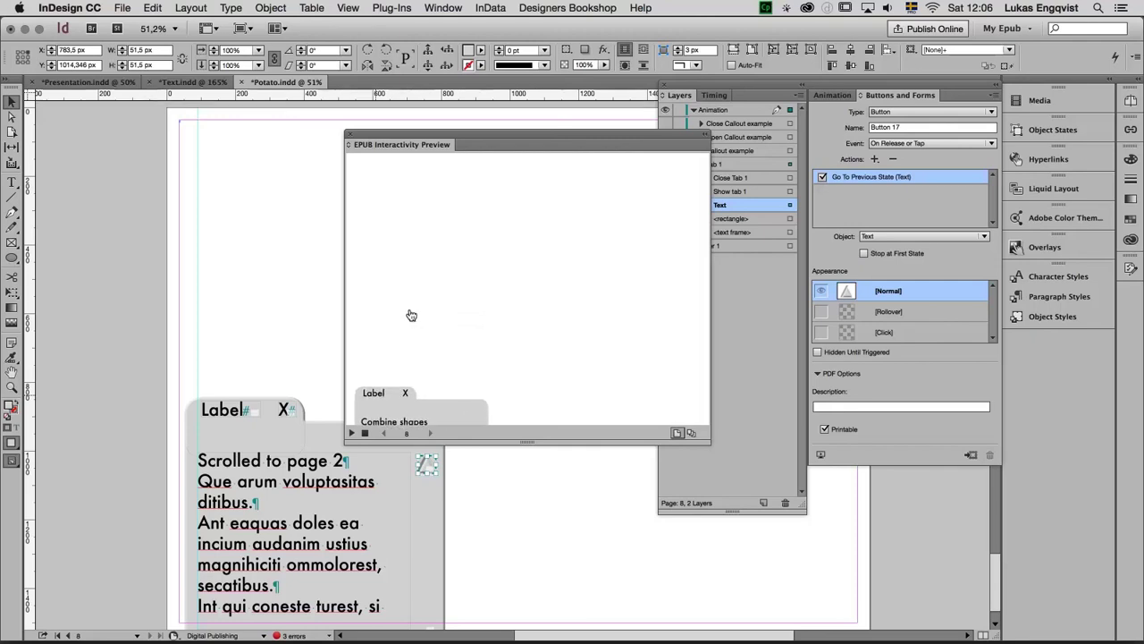